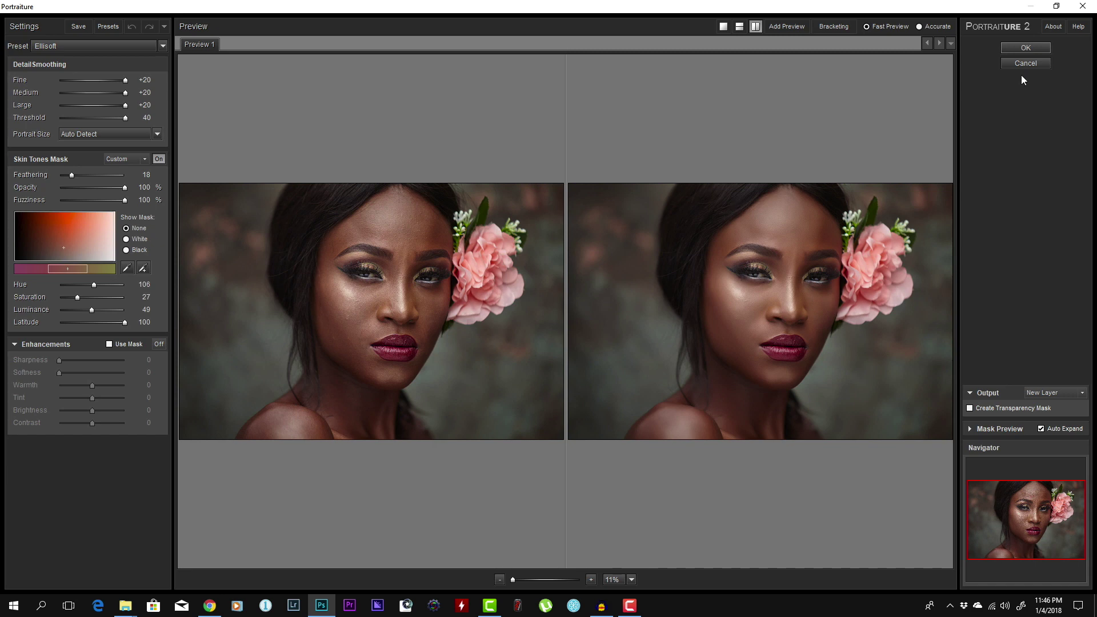
Step: Close the Portraiture filter without applying it and launch Imagenomic Portraiture again on the Background layer
left_click(1038, 61)
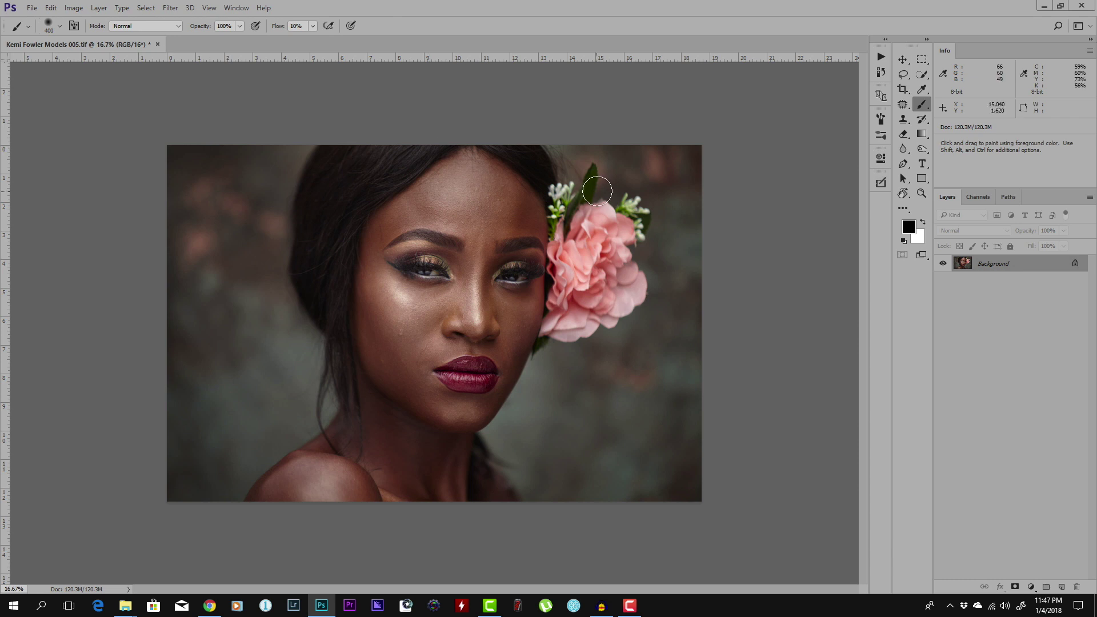
left_click(173, 8)
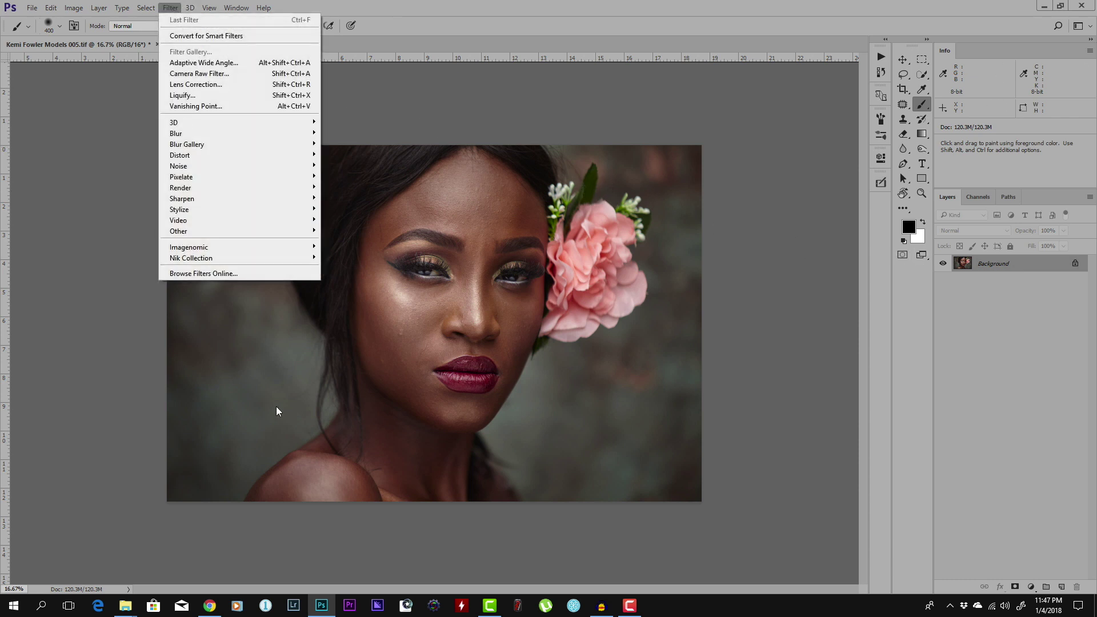
mouse_move(296, 249)
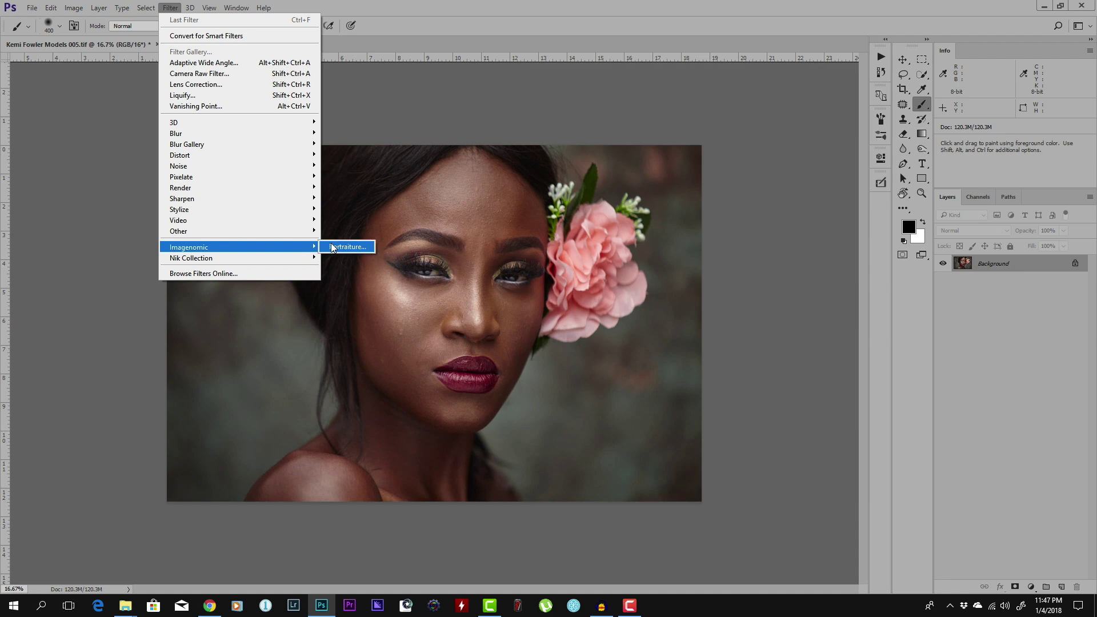
left_click(332, 245)
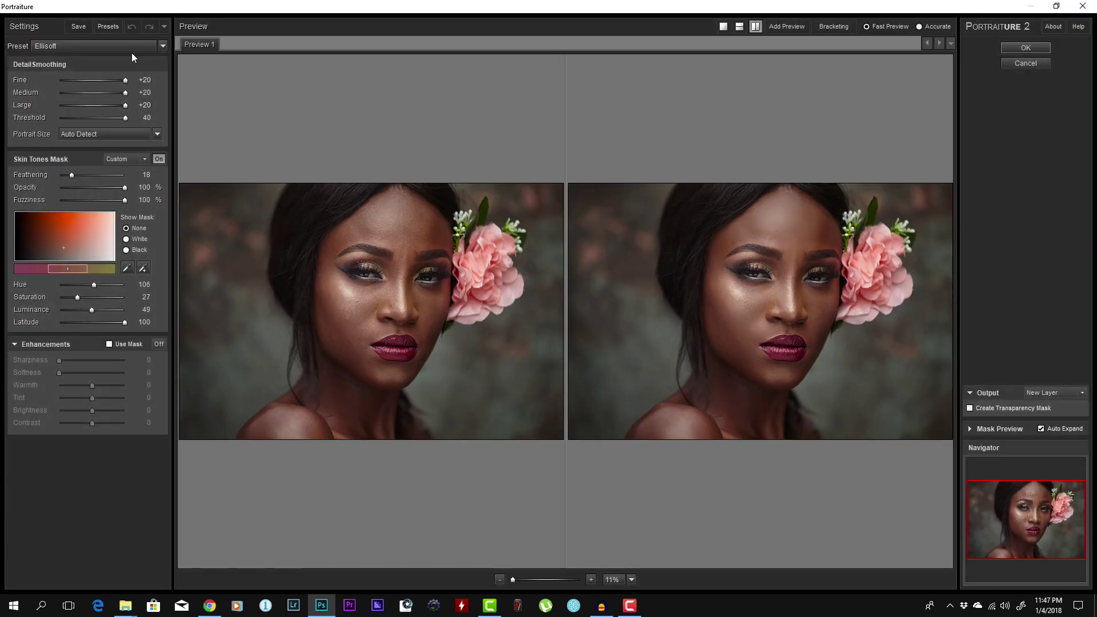
Step: Try the Default and Smoothing: Normal presets, and apply the Enhance: Glamour preset to the portrait as a new layer
left_click(163, 46)
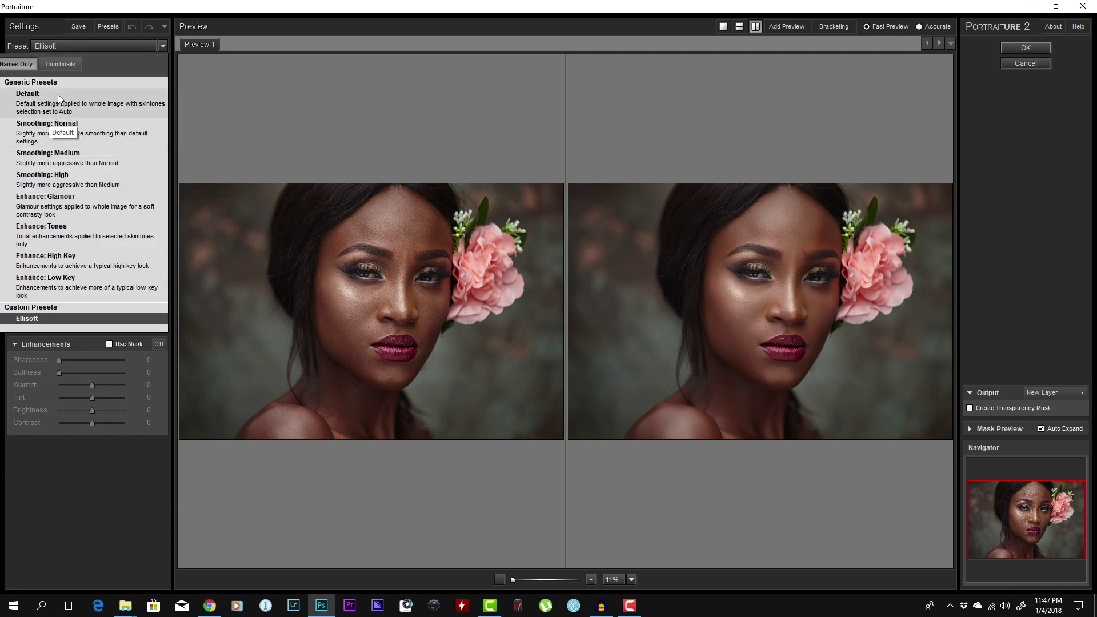
left_click(98, 107)
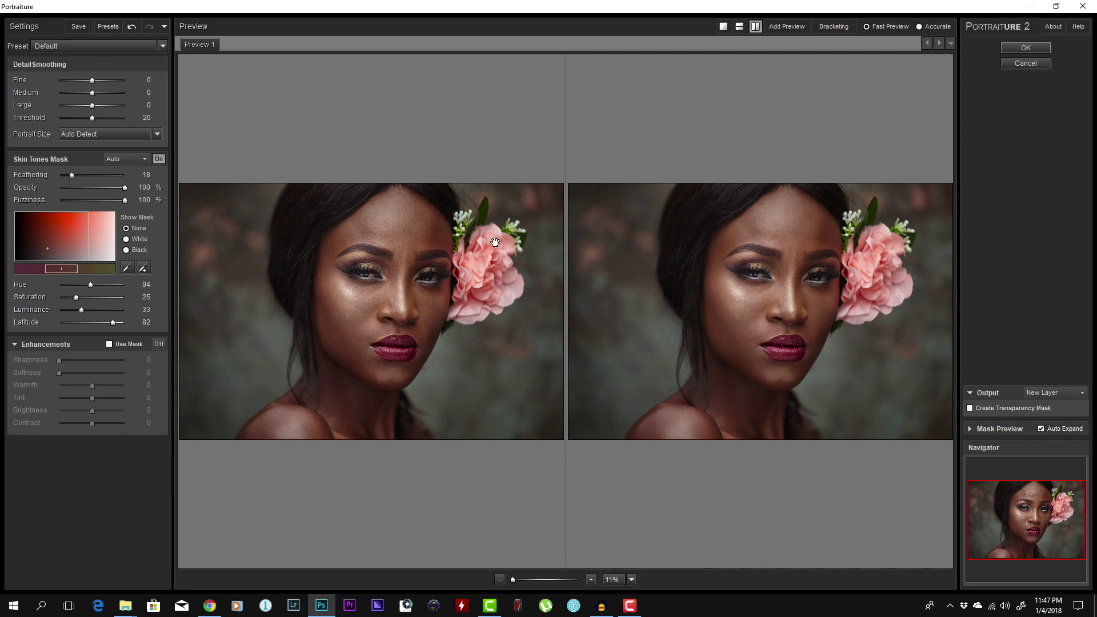
left_click(164, 47)
left_click(53, 125)
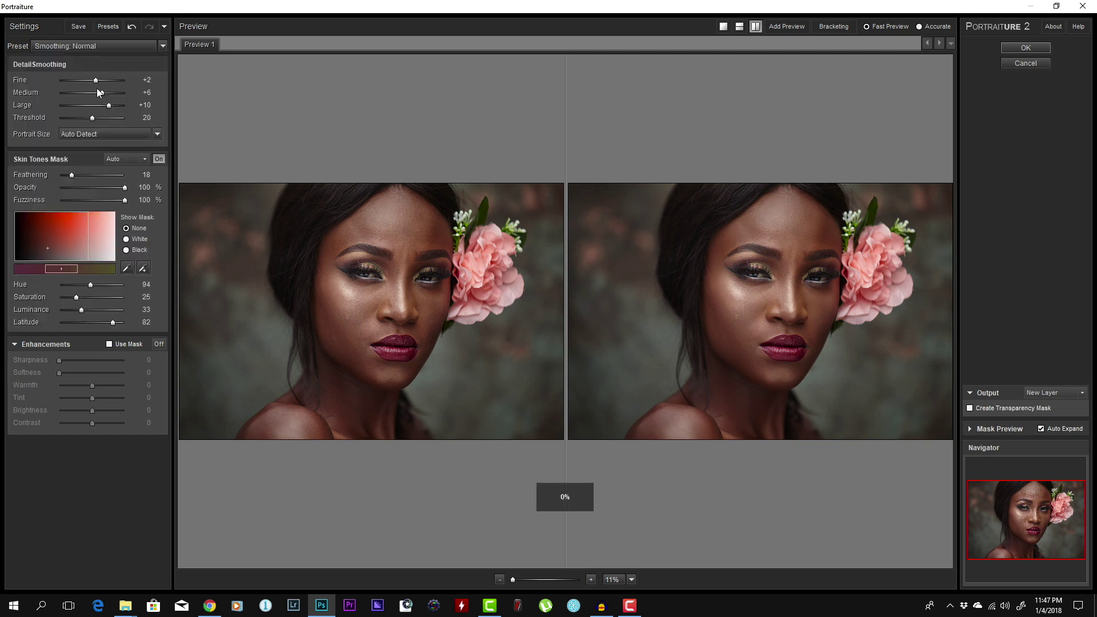
left_click(160, 46)
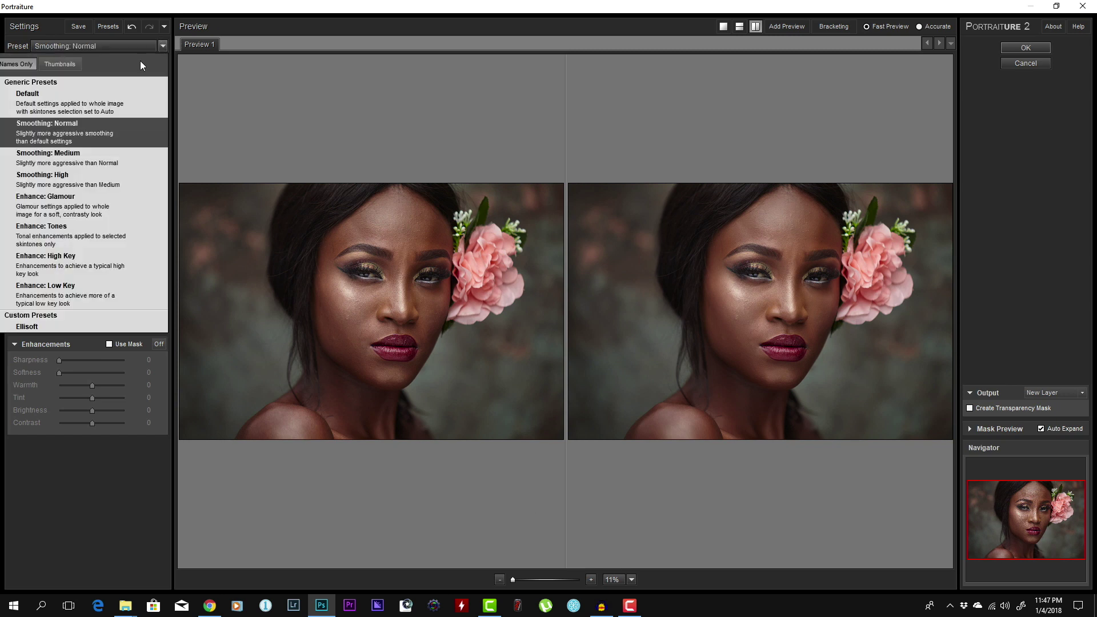
left_click(50, 207)
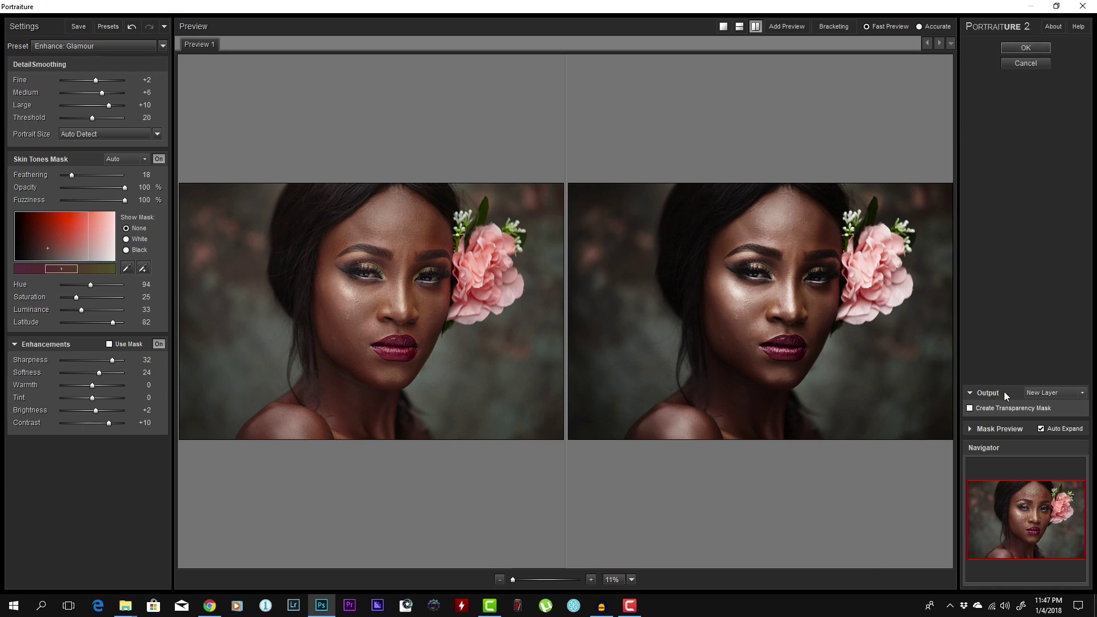
left_click(1036, 49)
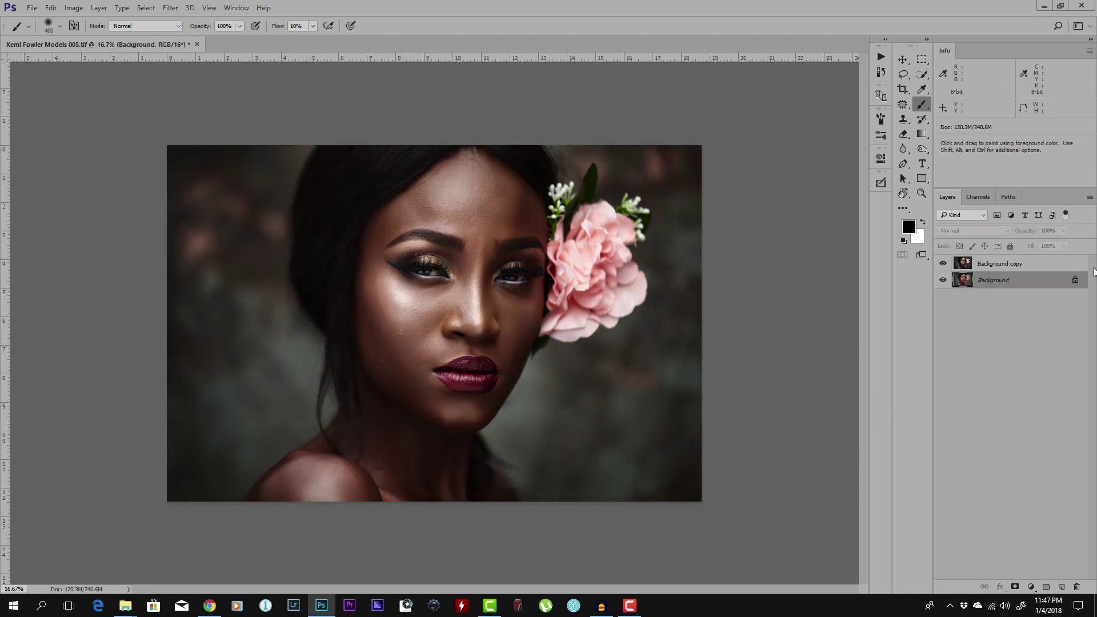
Step: Compare the portrait with and without the Background copy layer, and delete that layer
left_click(942, 264)
left_click(942, 264)
left_click(992, 265)
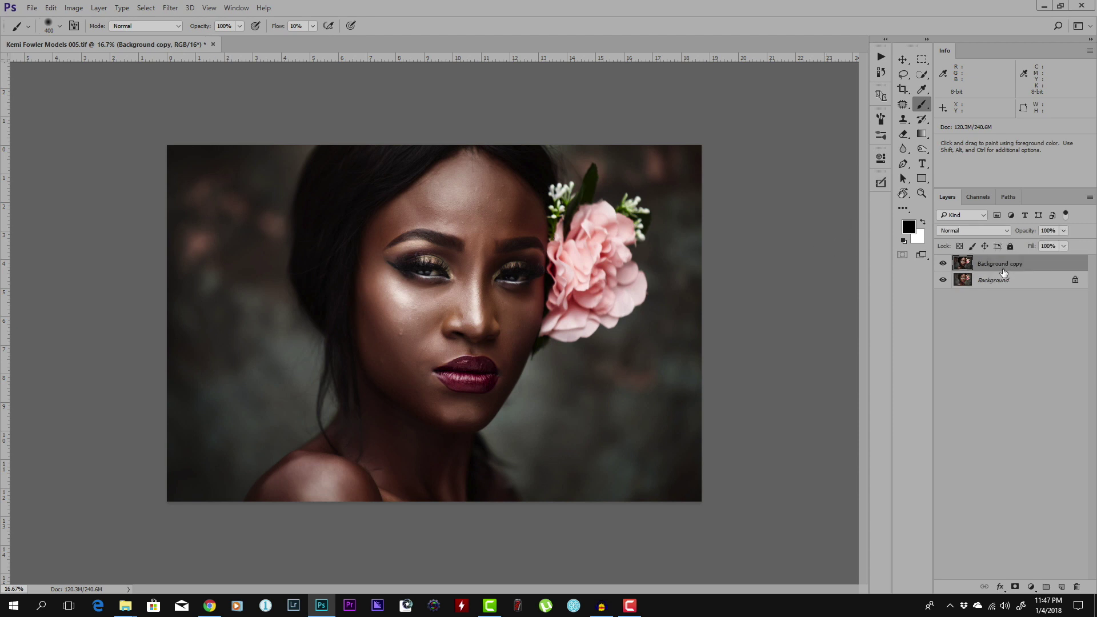
left_click(1076, 587)
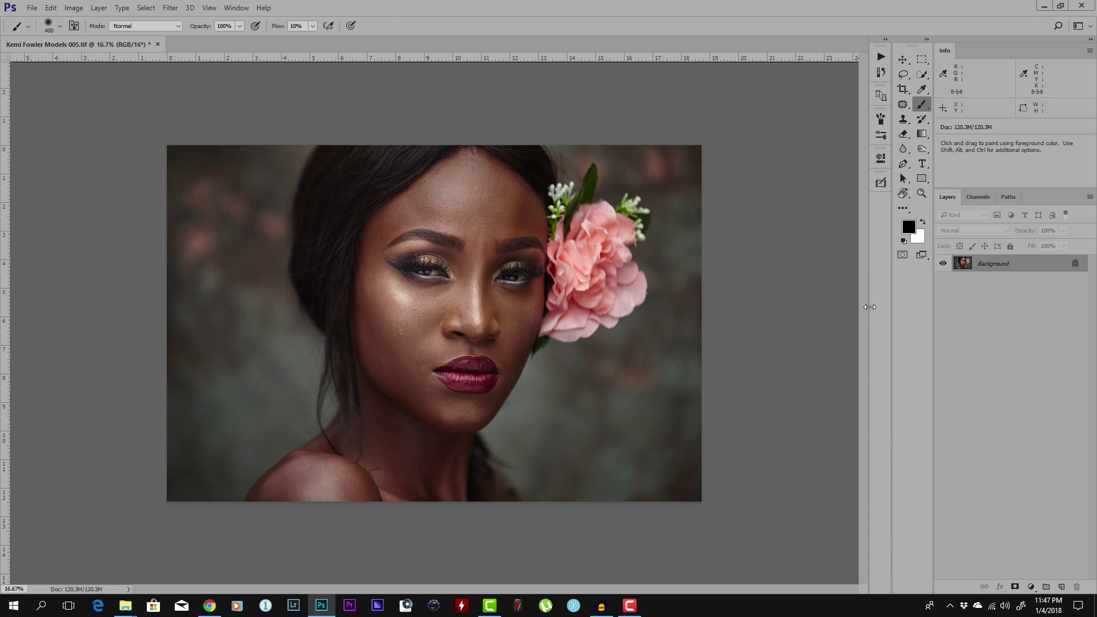
Step: Run the Ellisoft frequency separation action on the Background layer with a Dust & Scratches radius of 15 pixels
left_click(881, 58)
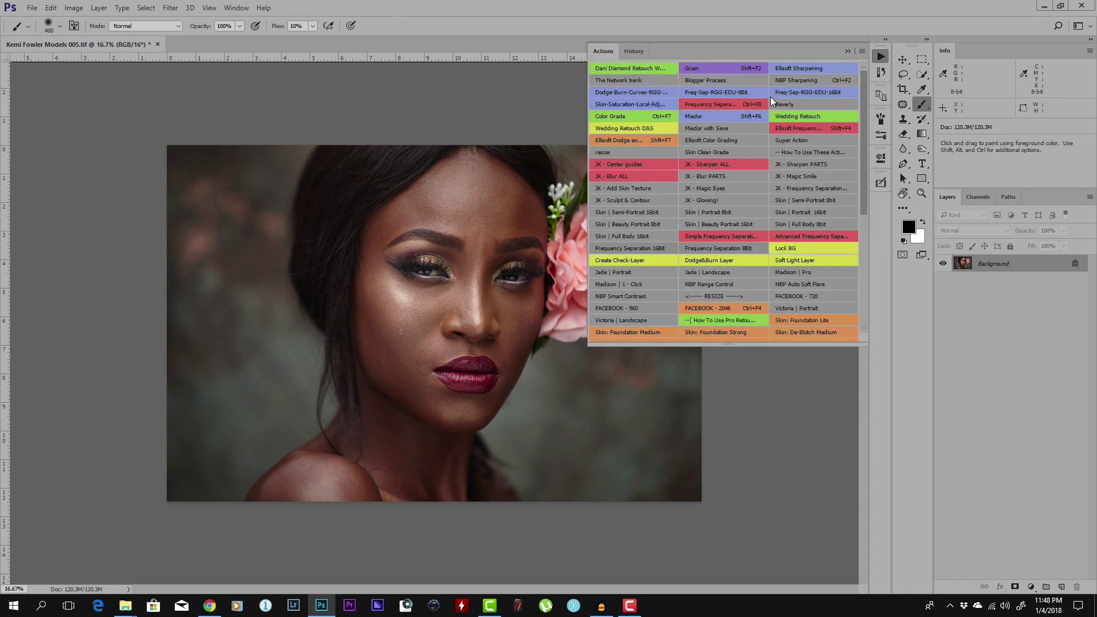
left_click(818, 128)
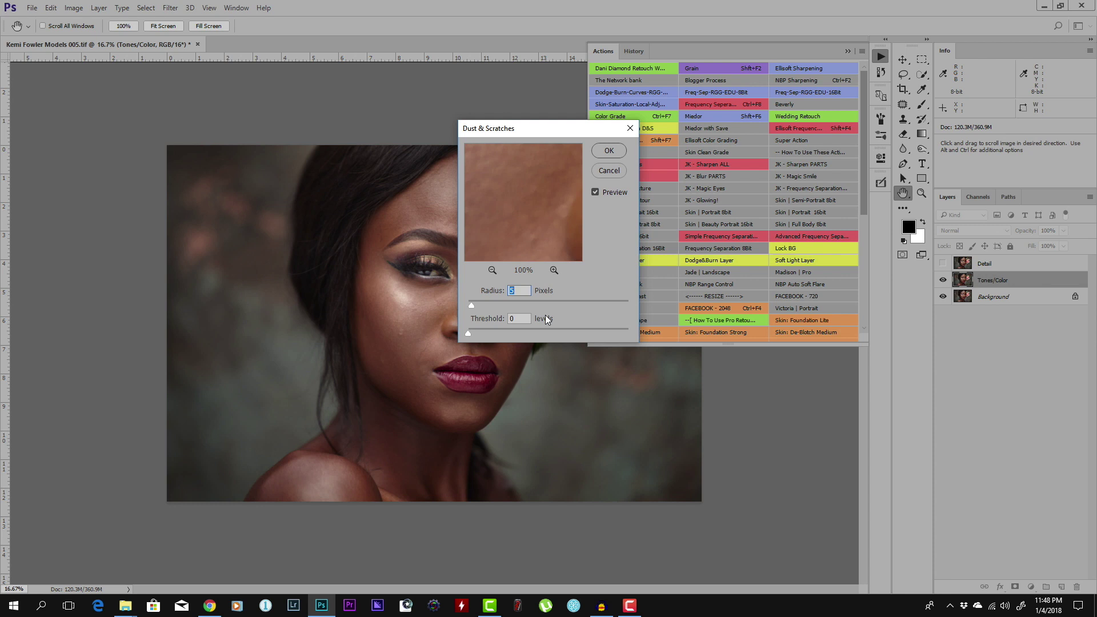
type("15")
left_click(610, 169)
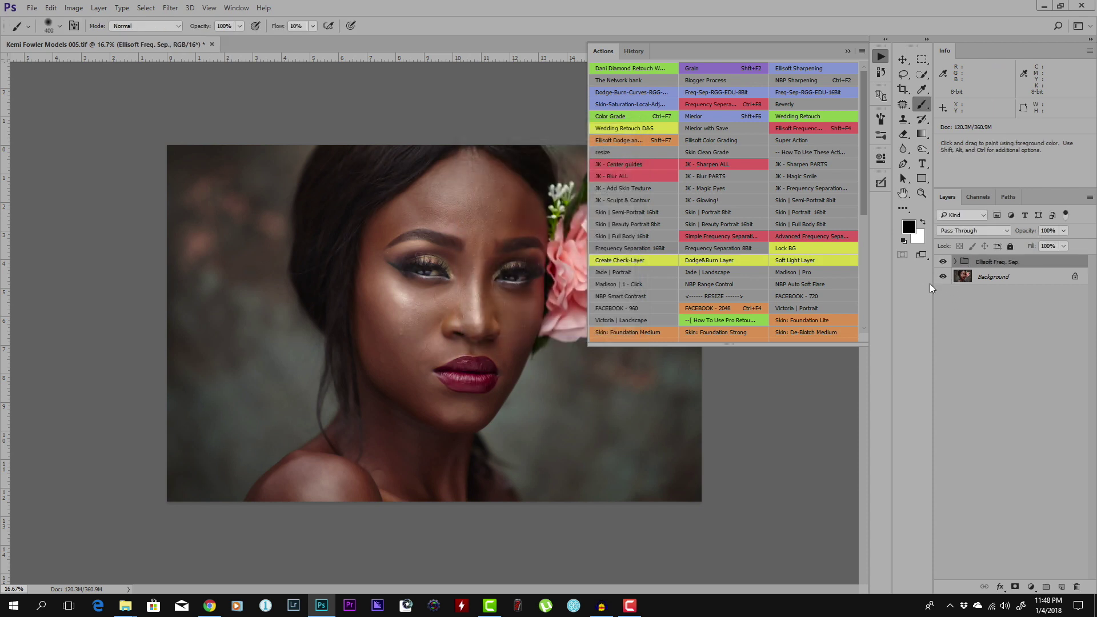
left_click(847, 51)
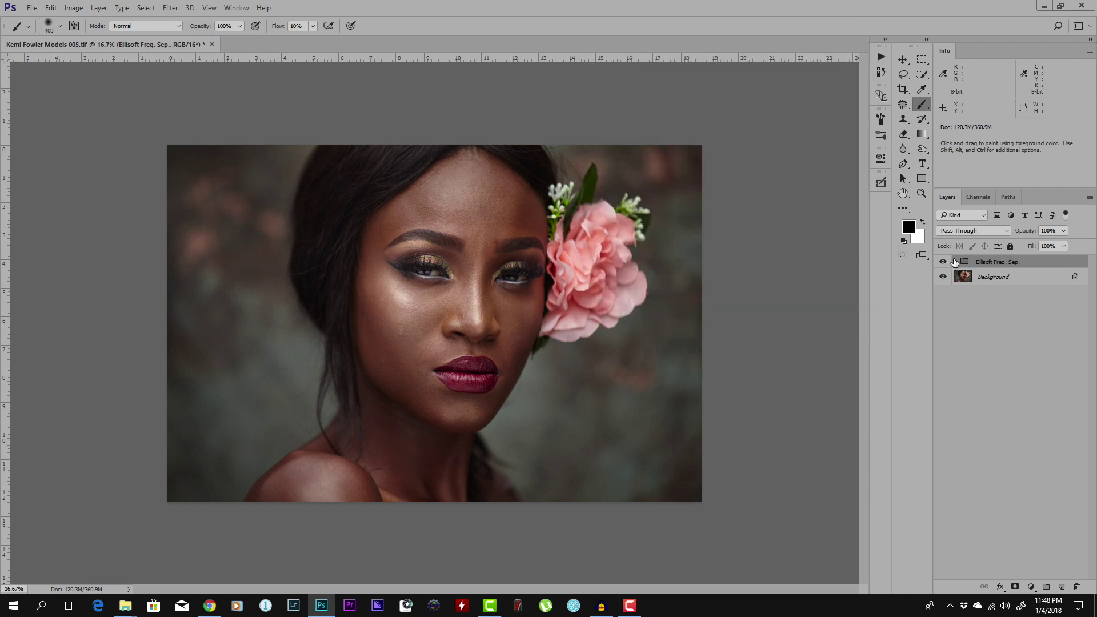
Step: Open the Imagenomic Portraiture filter on the Tones/Color layer inside the Ellisoft Freq. Sep. group
left_click(954, 261)
left_click(1006, 292)
left_click(1009, 278)
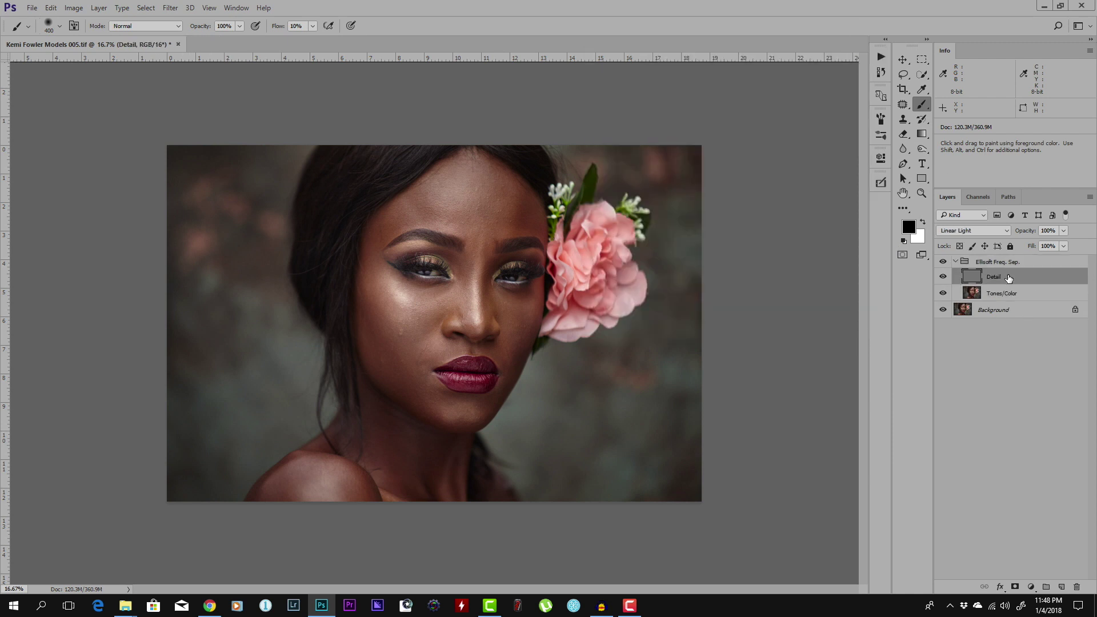
left_click(1011, 295)
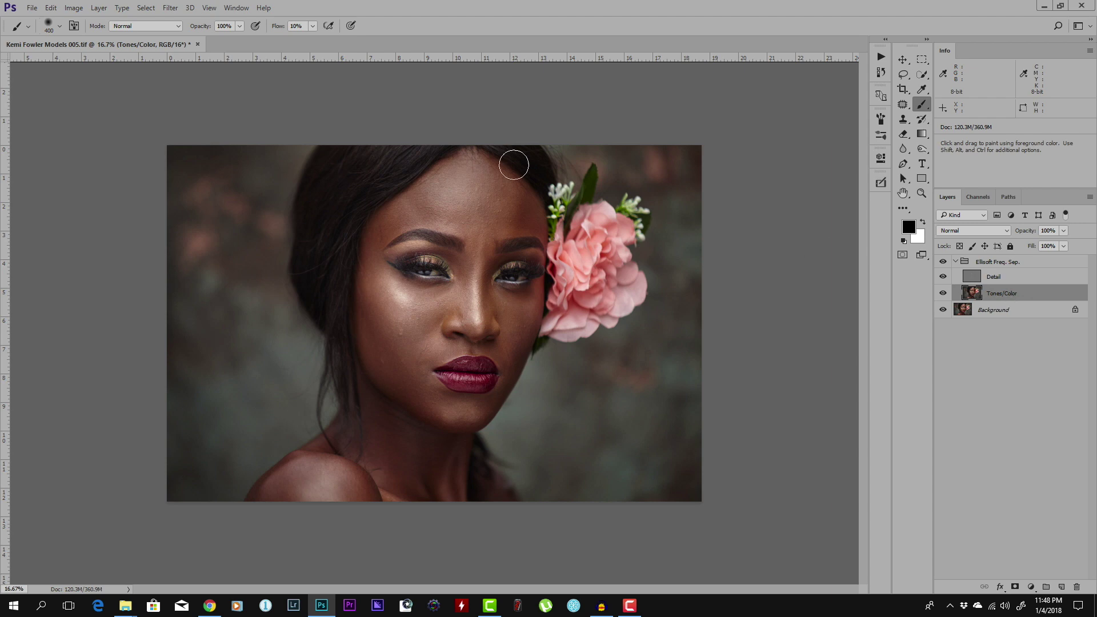
left_click(171, 9)
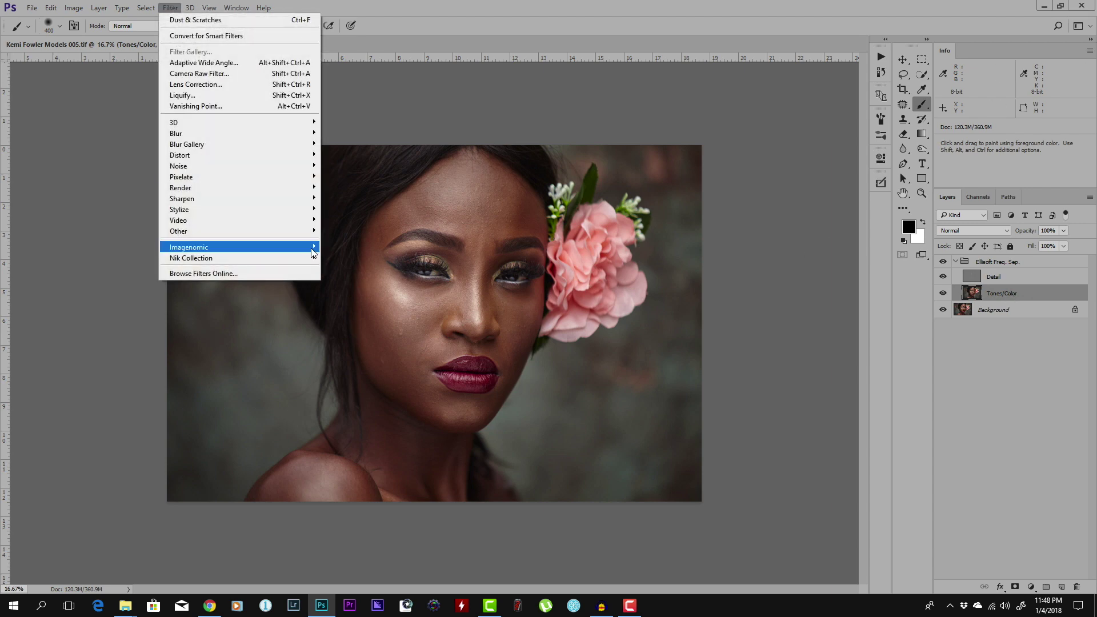
left_click(339, 248)
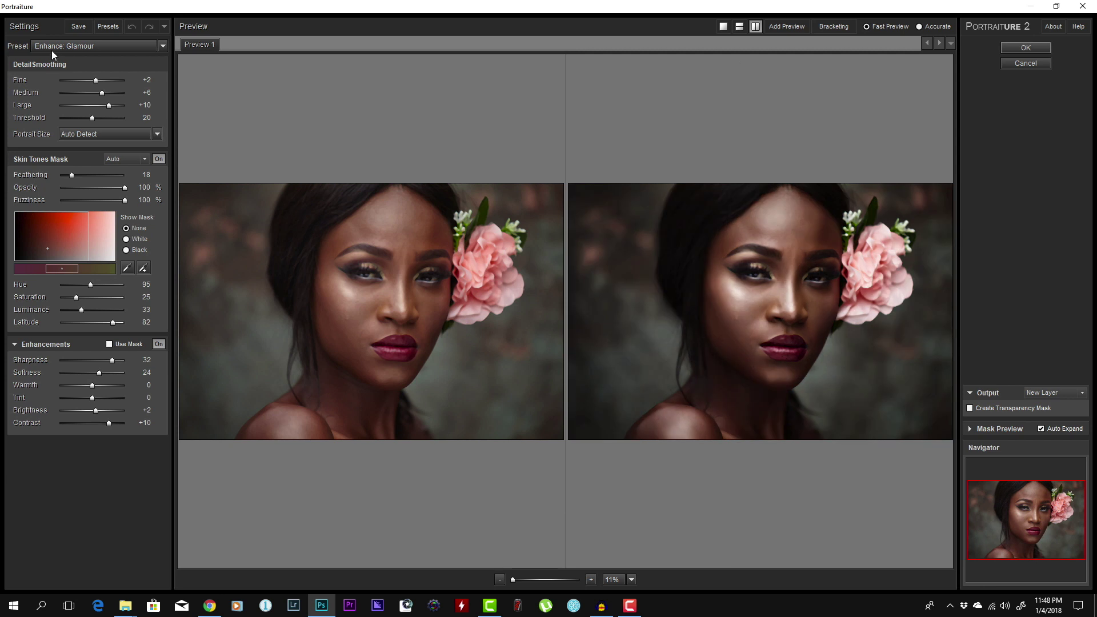
Step: Load the custom Ellisoft preset and sample the skin tones mask color from the forehead
left_click(162, 43)
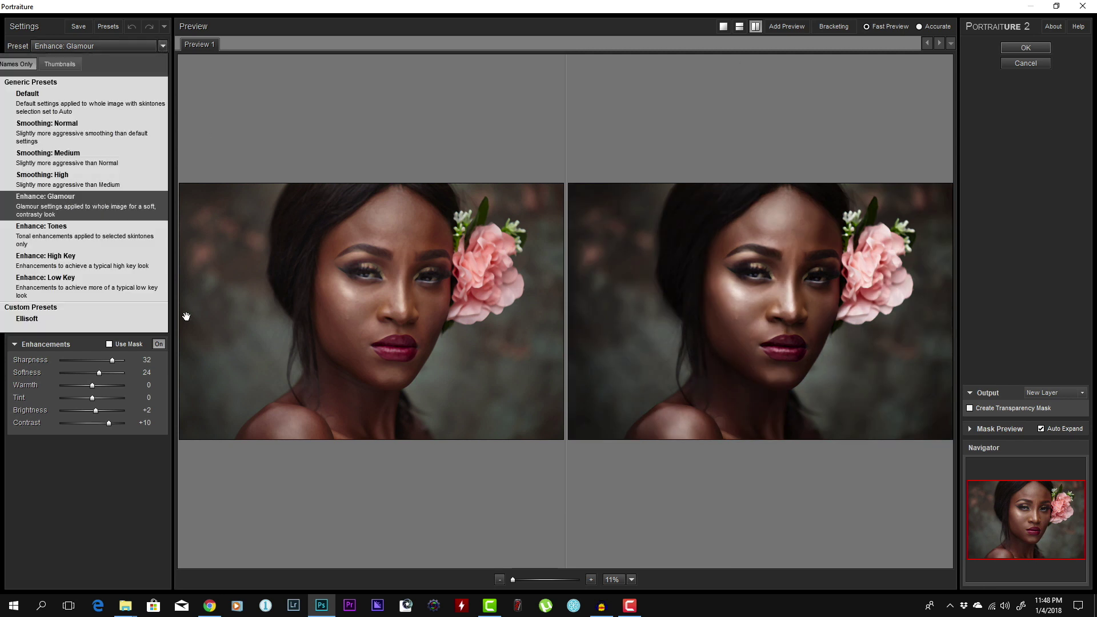
left_click(97, 323)
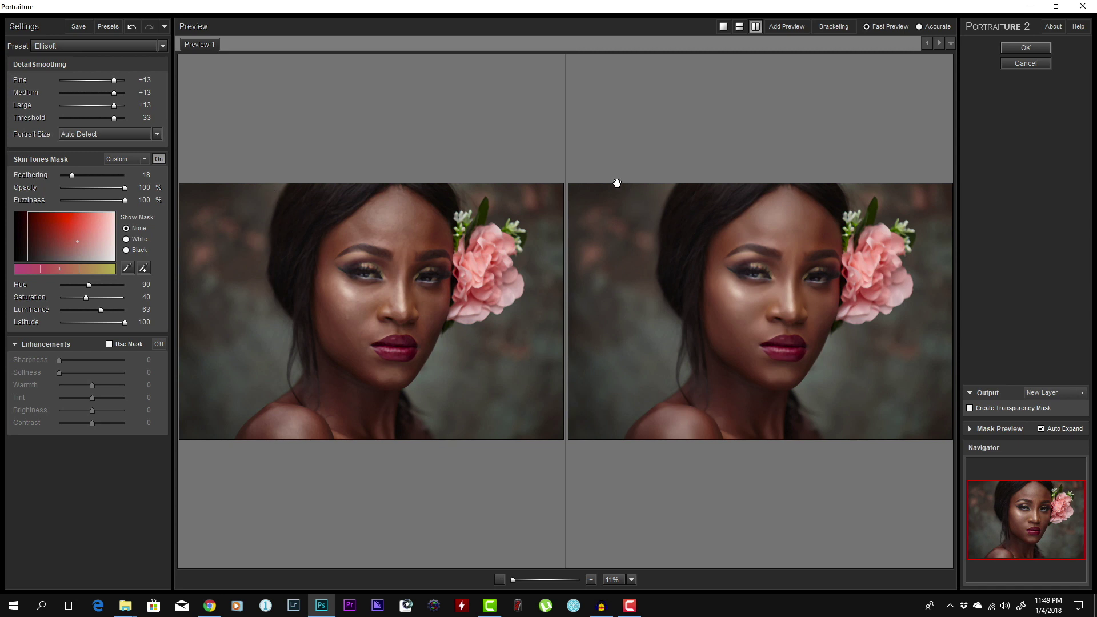
left_click(127, 269)
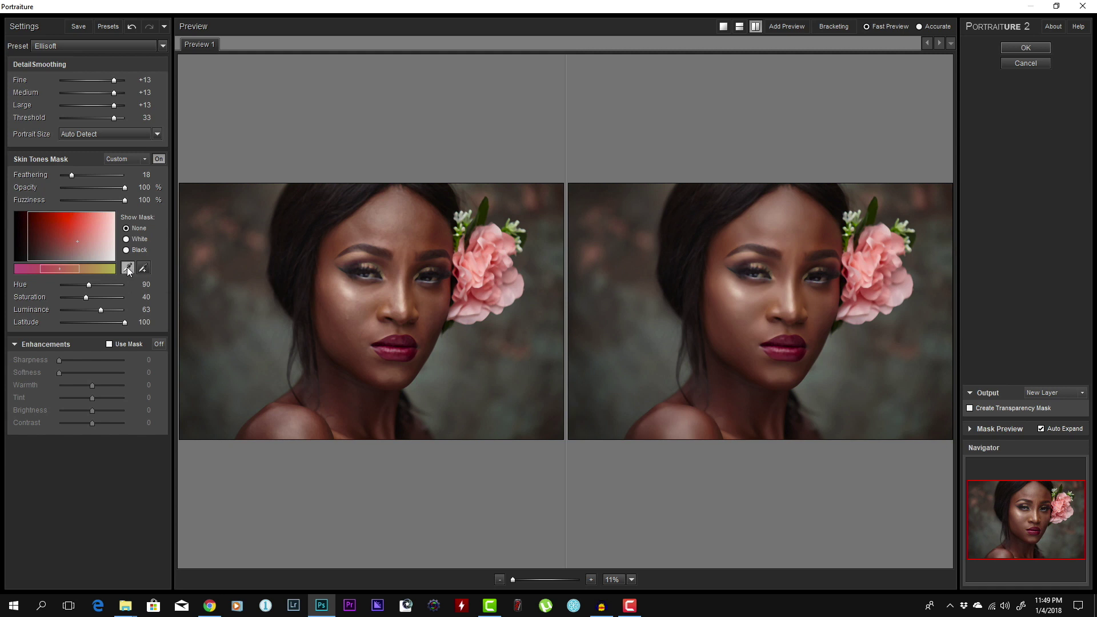
left_click(374, 227)
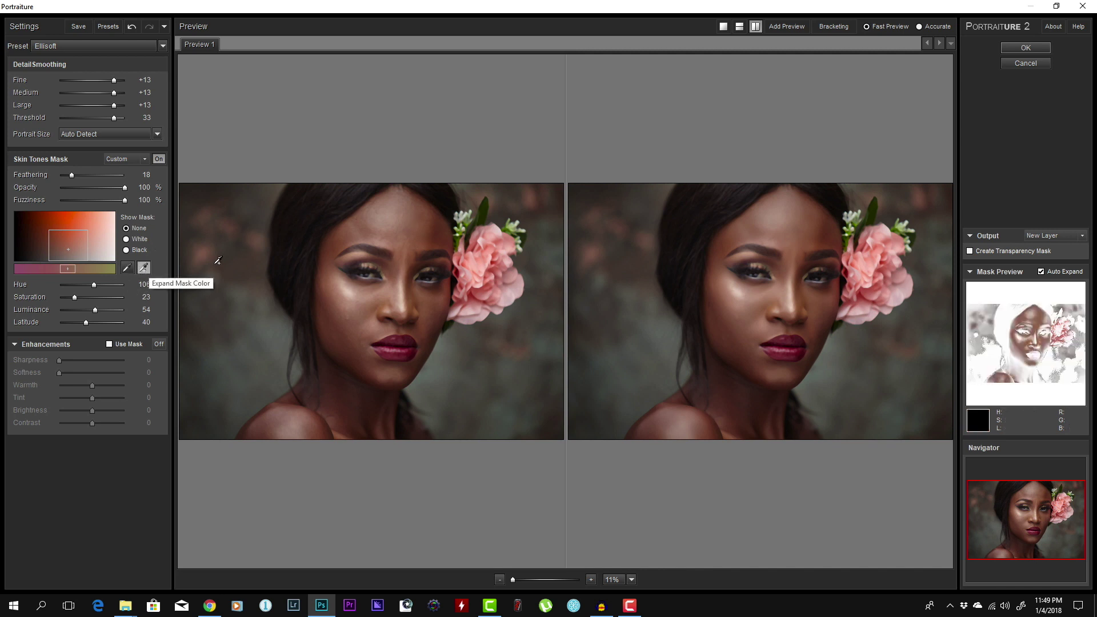
Step: Expand the skin tones mask with additional color samples from the forehead, cheek and neck
left_click(145, 267)
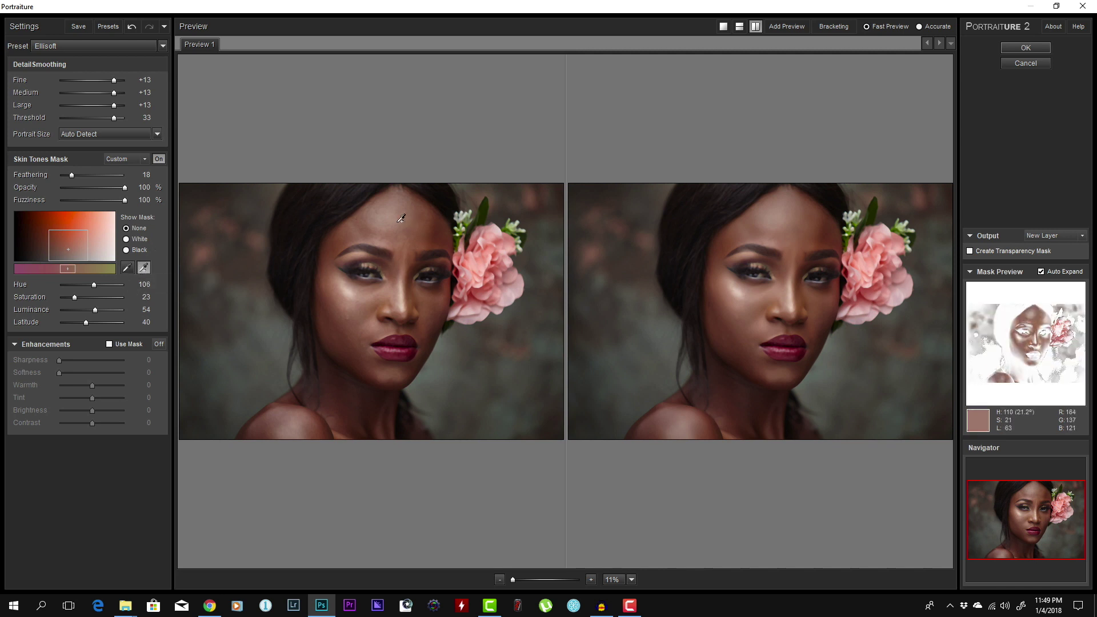
left_click(441, 234)
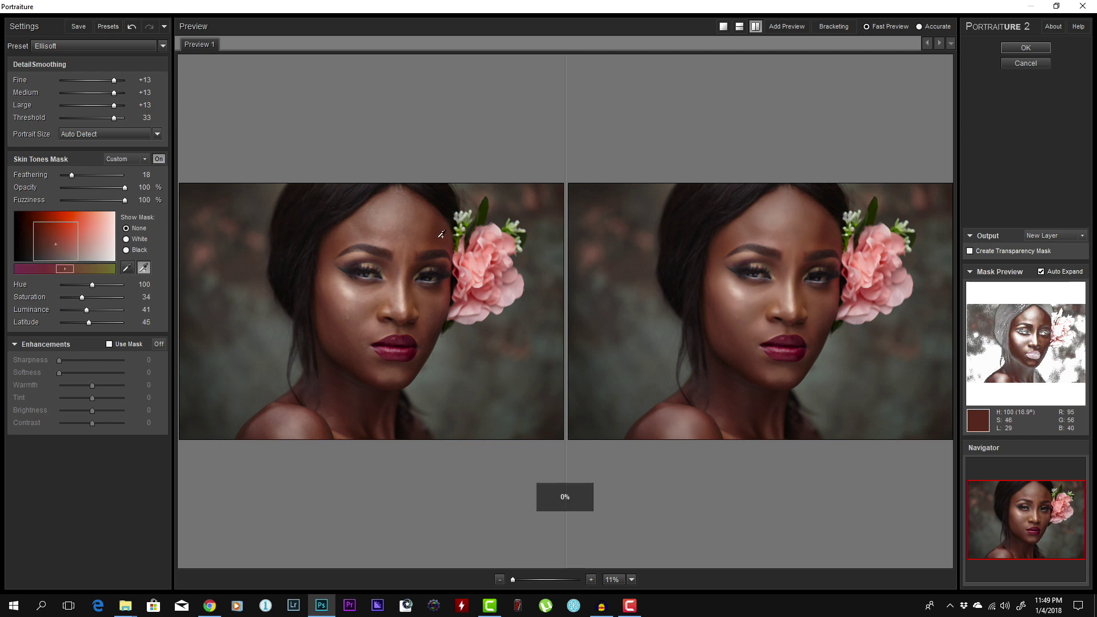
left_click(384, 224)
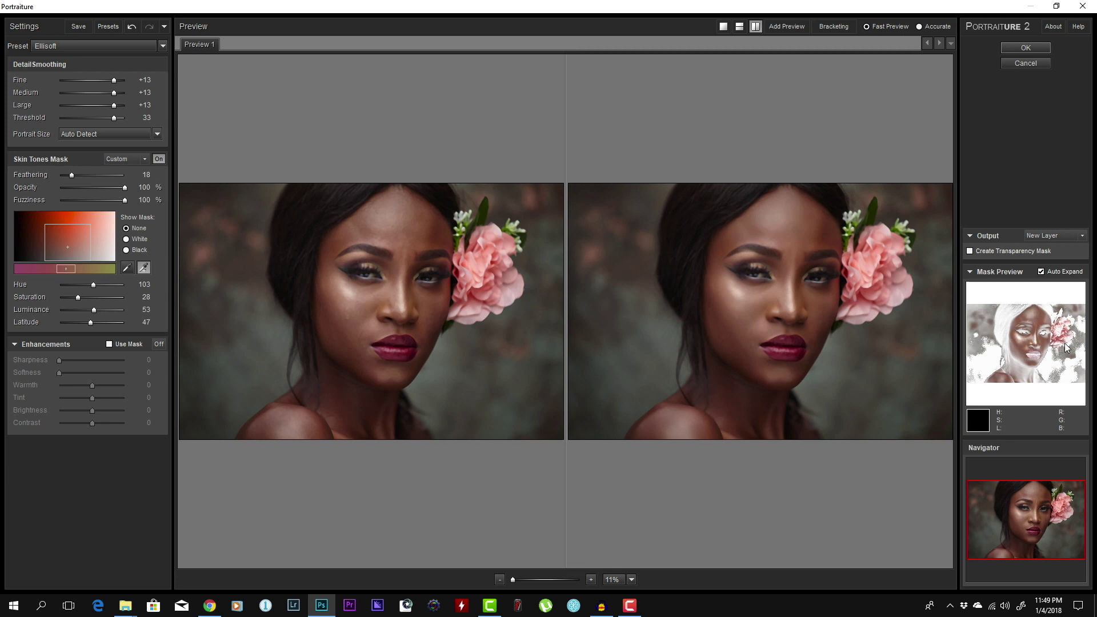
left_click(354, 393)
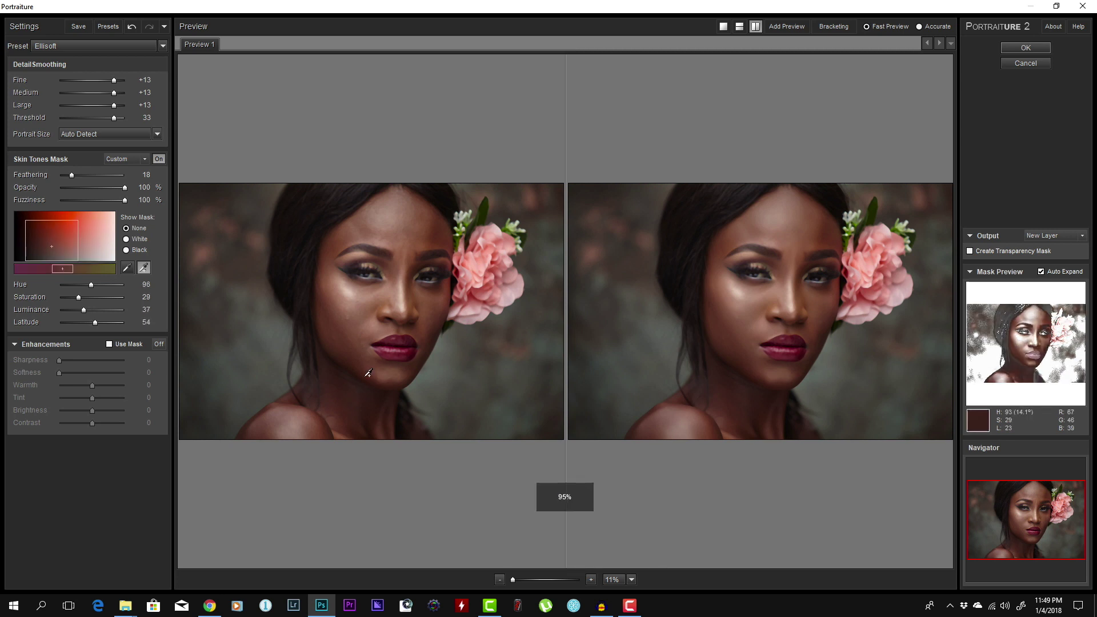
left_click(353, 289)
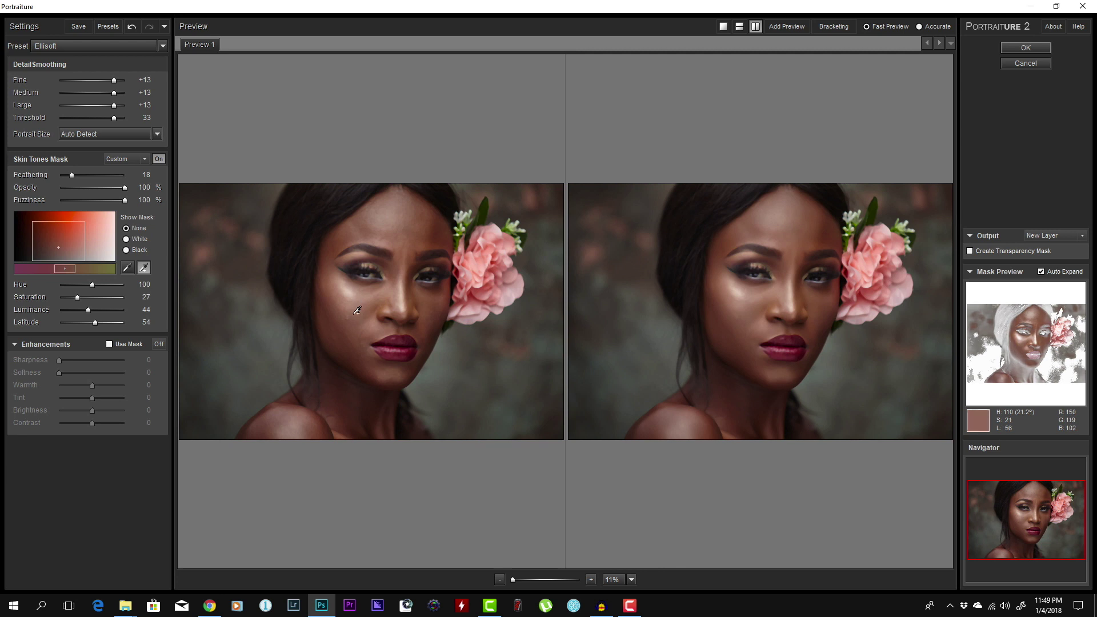
left_click(326, 402)
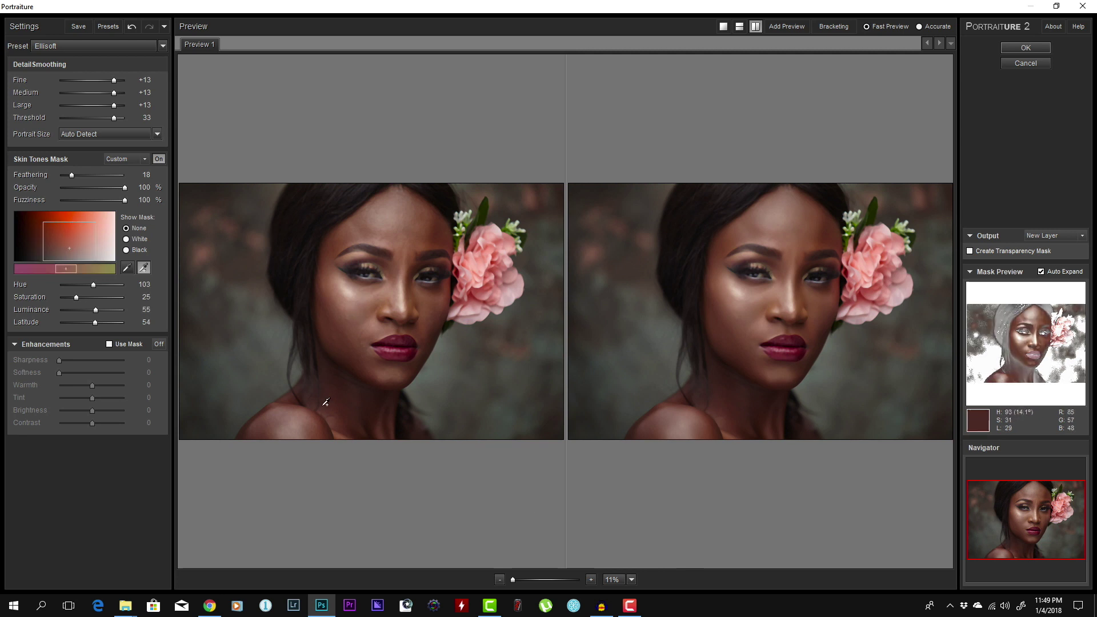
left_click(341, 386)
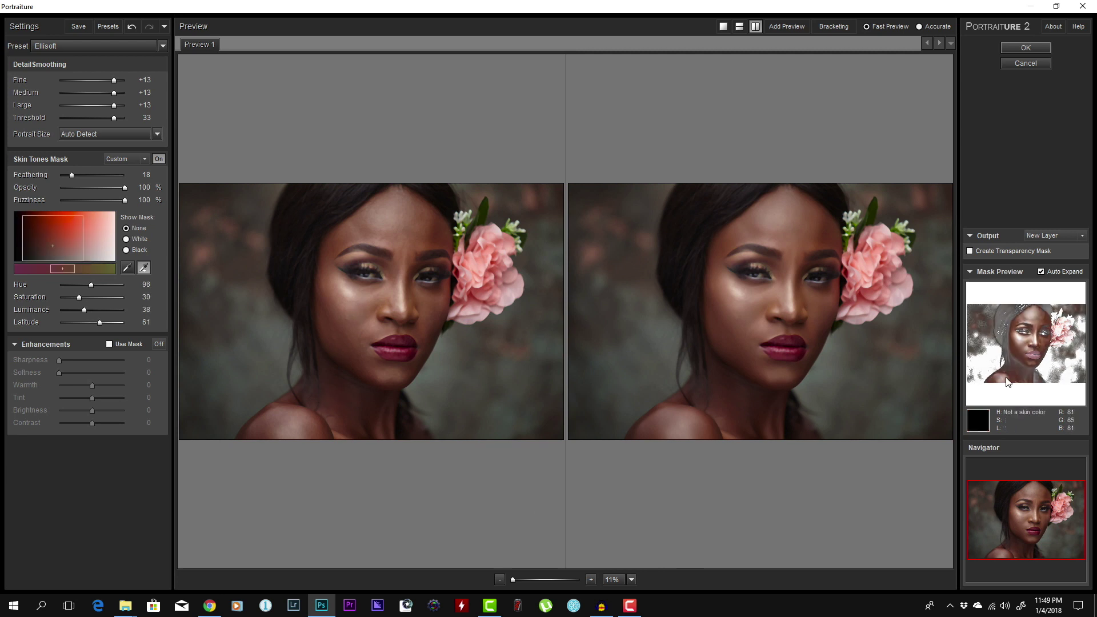
left_click(355, 309)
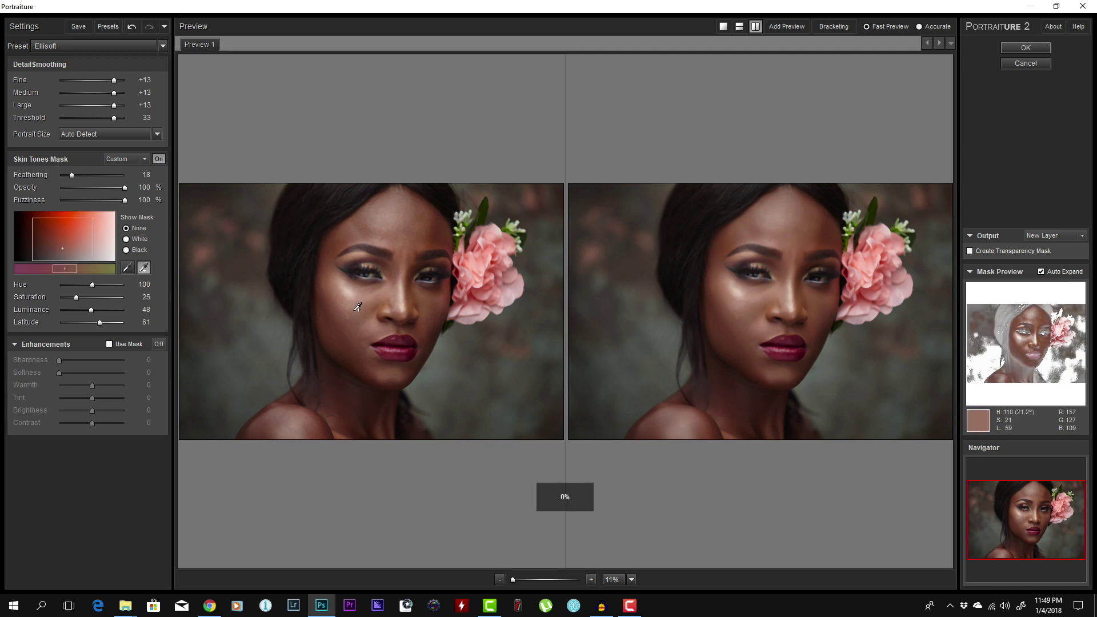
left_click(411, 232)
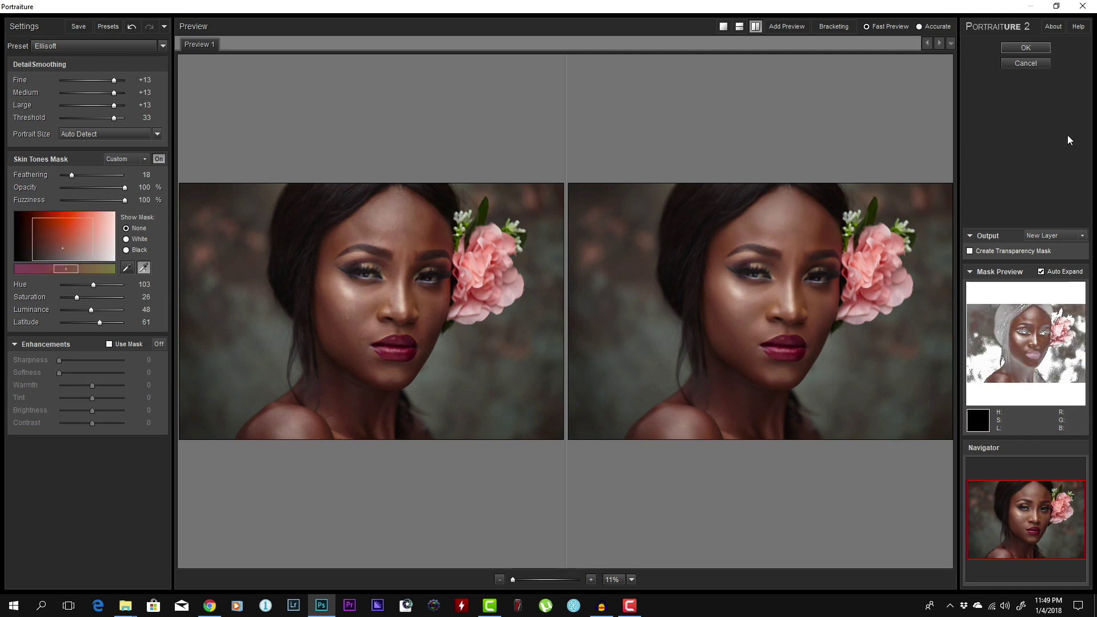
Step: Apply the Portraiture smoothing as a new layer and select the resulting Tones/Color copy layer
left_click(1025, 48)
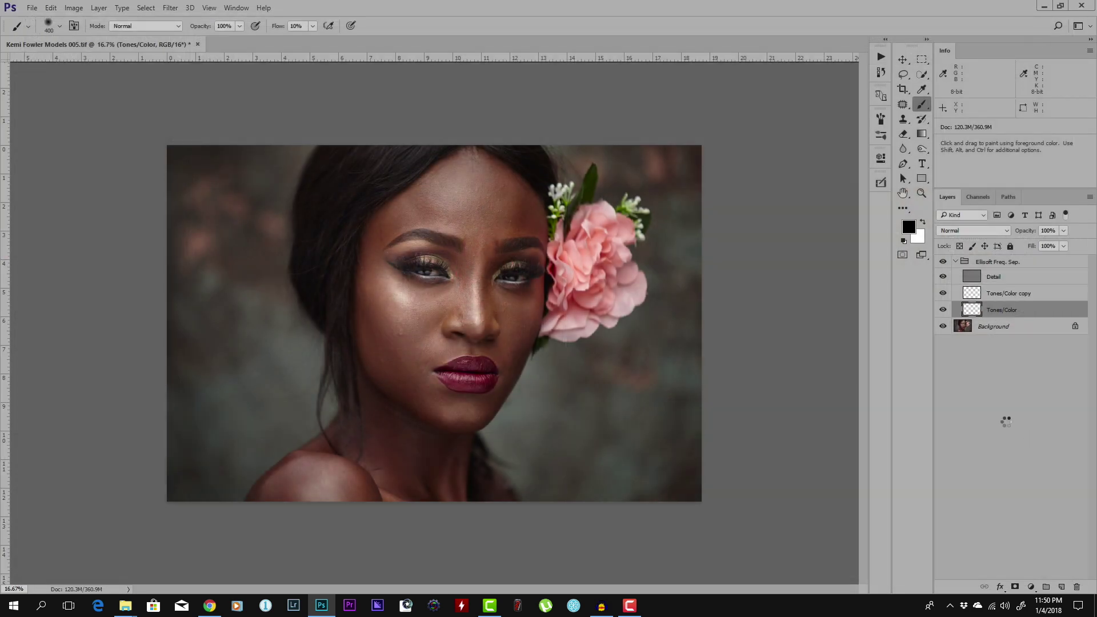
left_click(1009, 294)
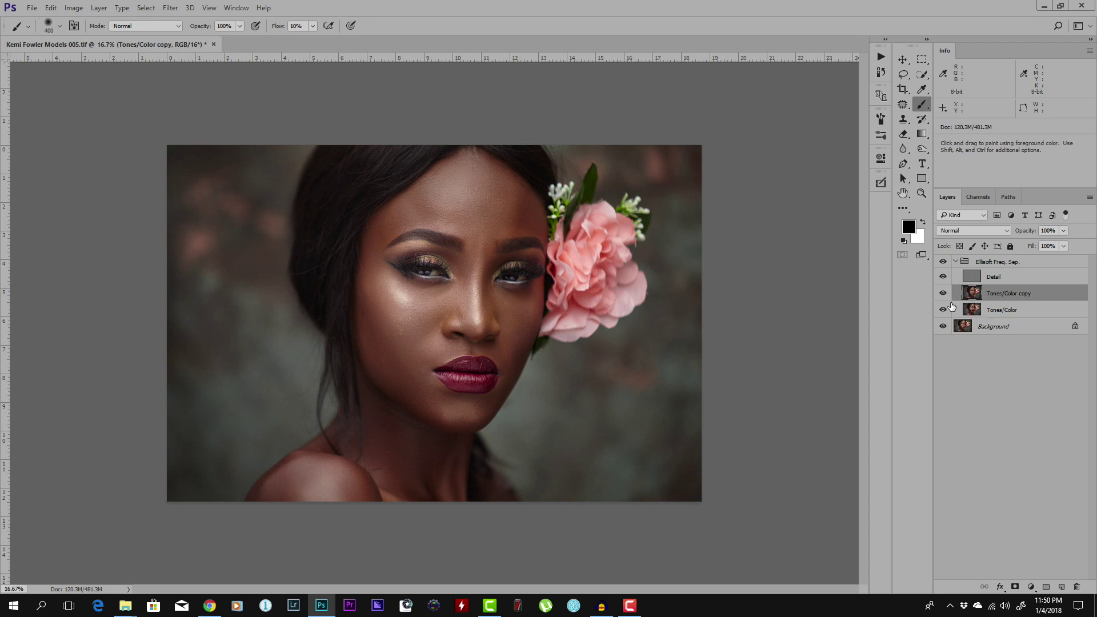
Step: Compare the portrait with and without the Portraiture smoothing by toggling the visibility of the Tones/Color copy layer
left_click(943, 293)
left_click(942, 293)
left_click(942, 293)
left_click(940, 293)
left_click(940, 293)
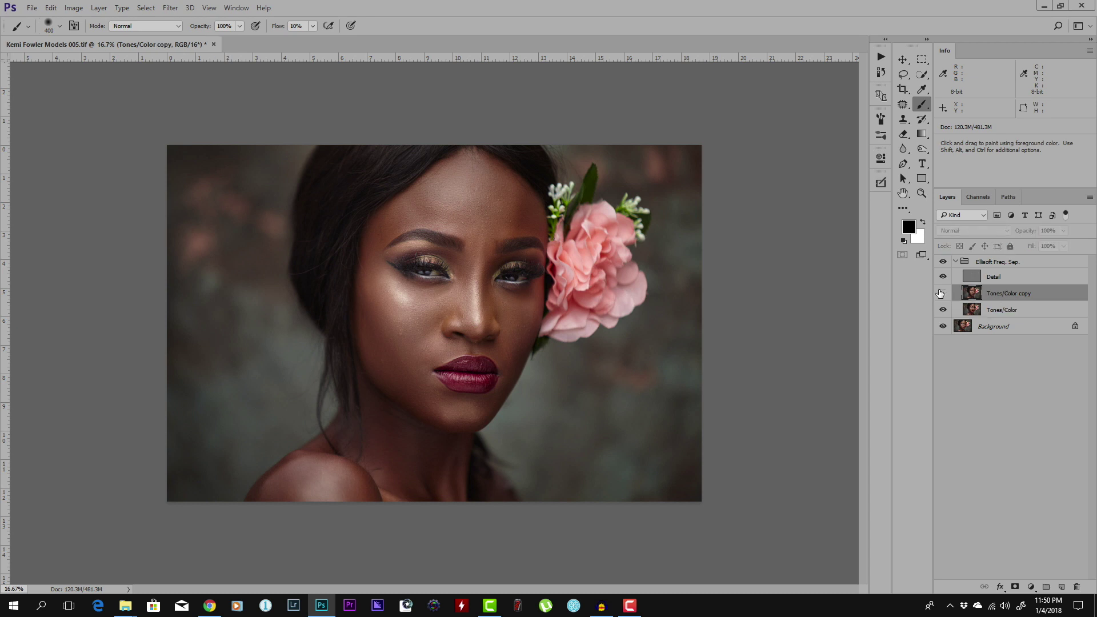
left_click(940, 293)
left_click(940, 293)
left_click(942, 293)
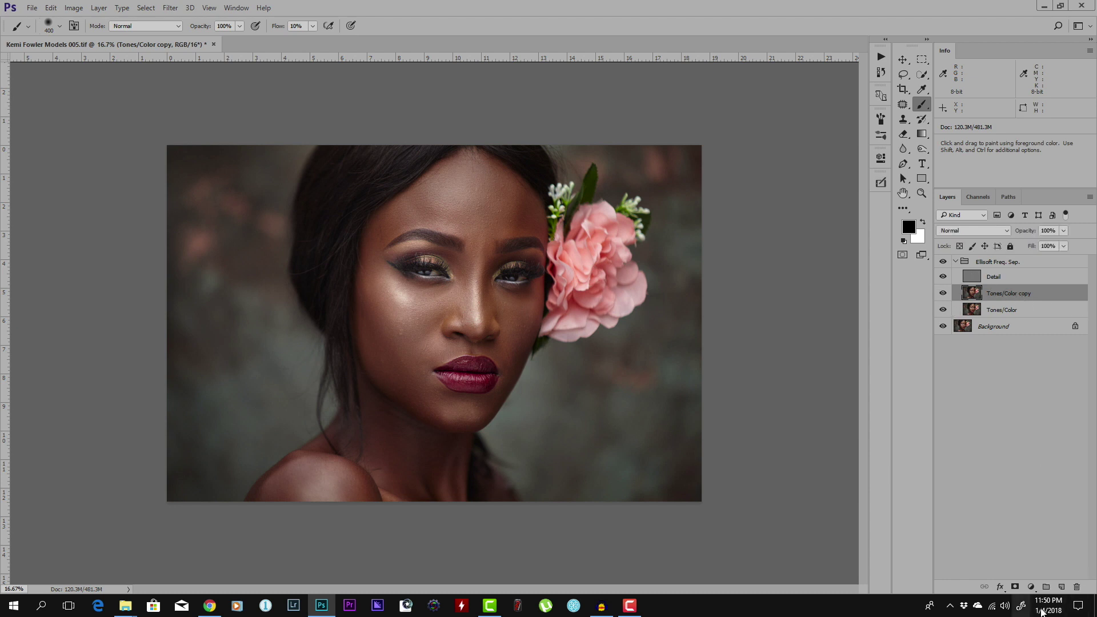
Step: Add a black mask to the Tones/Color copy layer and paint white over the forehead and nose with a 600 px brush
left_click(1015, 588, "alt")
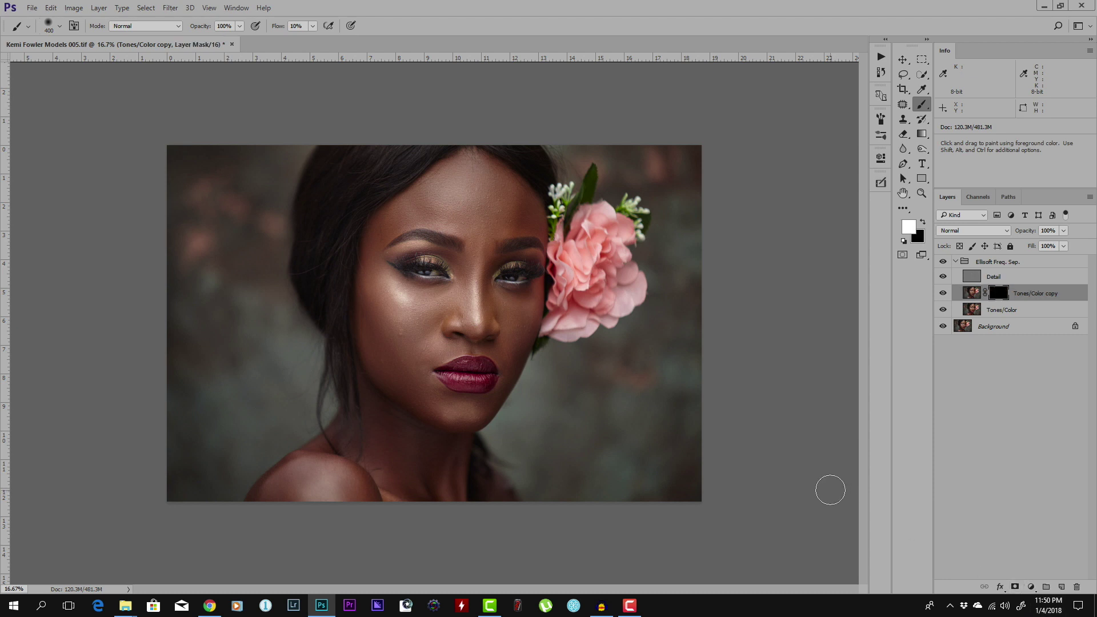
key("bracketright")
key("bracketright")
key("bracketright")
key("bracketleft")
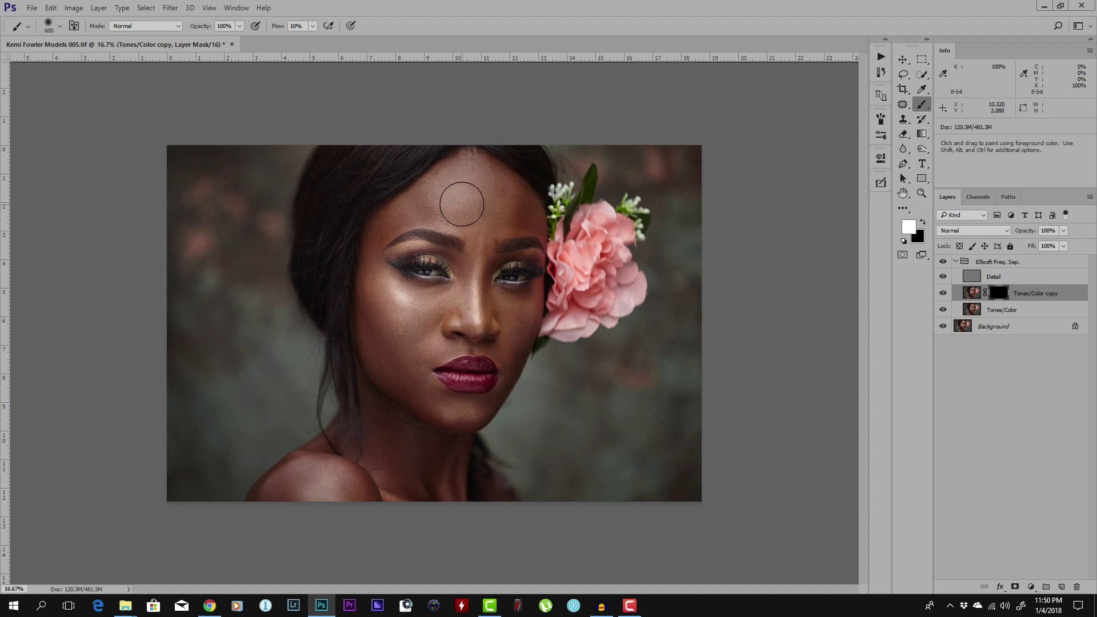
key("shift")
mouse_move(461, 204)
left_mouse_down()
mouse_move(523, 218)
mouse_move(507, 229)
mouse_move(492, 210)
mouse_move(415, 206)
mouse_move(472, 158)
mouse_move(506, 188)
mouse_move(513, 220)
mouse_move(478, 205)
mouse_move(493, 262)
mouse_move(474, 241)
mouse_move(473, 328)
left_mouse_up()
Step: Paint white on the Tones/Color copy mask around the brows with a smaller brush and over the cheek with a larger one
key("bracketleft")
key("bracketleft")
key("bracketleft")
key("bracketleft")
key("bracketleft")
key("bracketleft")
mouse_move(389, 228)
left_mouse_down()
mouse_move(385, 250)
mouse_move(459, 243)
left_mouse_up()
key("bracketright")
key("bracketright")
key("bracketright")
mouse_move(420, 343)
left_mouse_down()
mouse_move(362, 300)
mouse_move(376, 349)
mouse_move(363, 346)
mouse_move(400, 289)
mouse_move(422, 330)
mouse_move(392, 331)
left_mouse_up()
Step: Paint white on the Tones/Color copy mask over the neck and shoulder, adjusting the brush size to fit
key("bracketleft")
key("bracketleft")
key("bracketleft")
key("bracketleft")
key("bracketright")
key("bracketright")
mouse_move(453, 511)
left_mouse_down()
mouse_move(303, 490)
mouse_move(311, 482)
left_mouse_up()
key("bracketleft")
key("bracketleft")
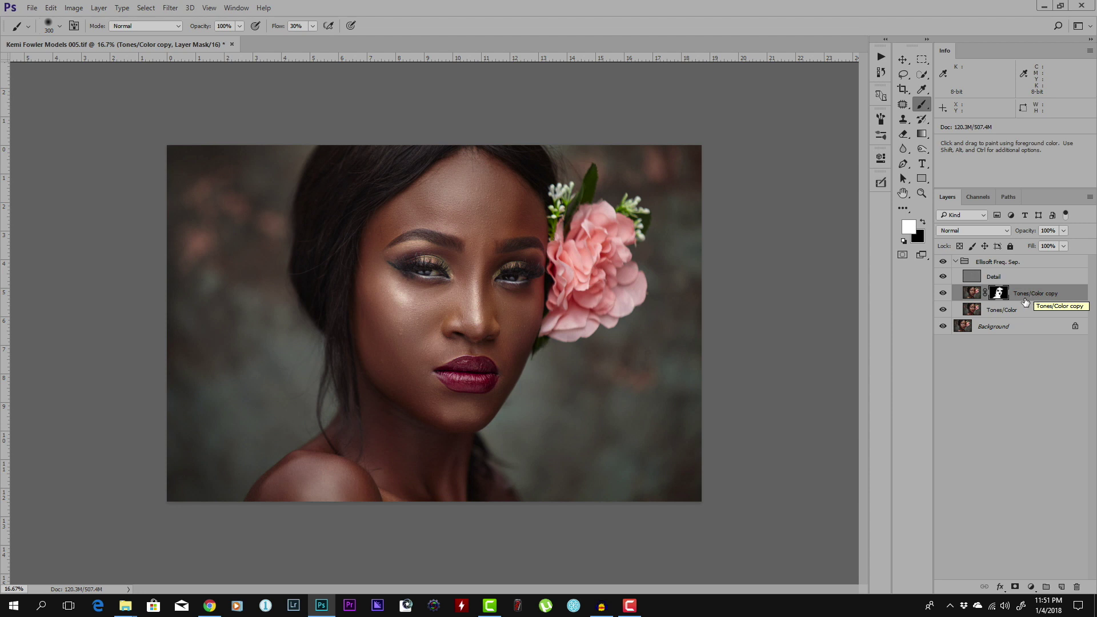
Step: Delete the masked Tones/Color copy layer and reopen the Imagenomic Portraiture filter on the Tones/Color layer
left_click_drag(1028, 294, 1079, 588)
left_click(171, 8)
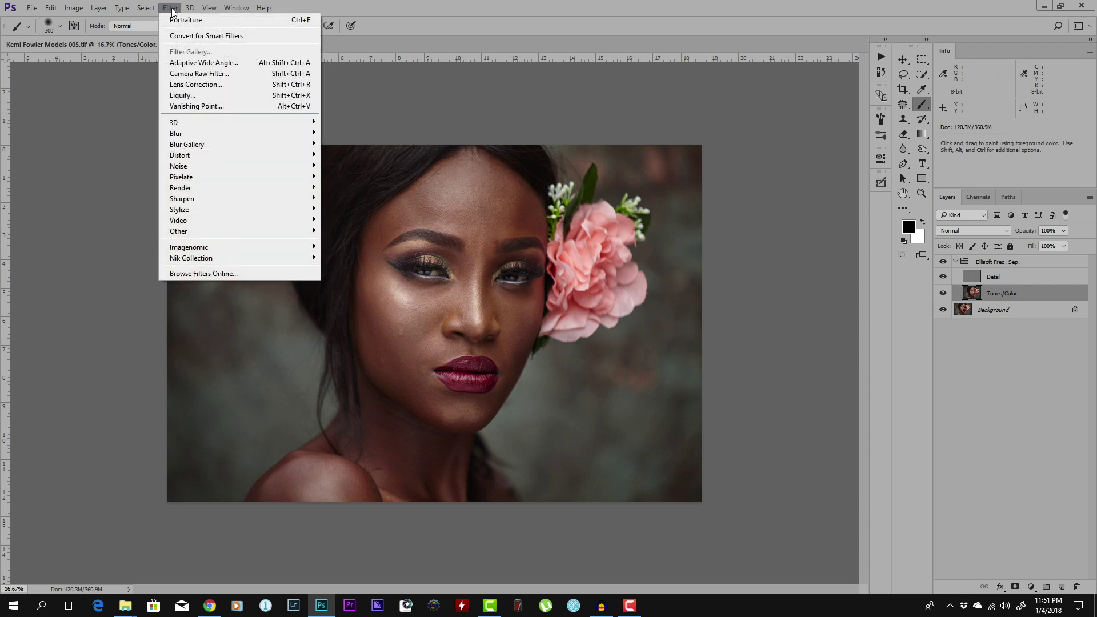
mouse_move(269, 246)
left_click(354, 246)
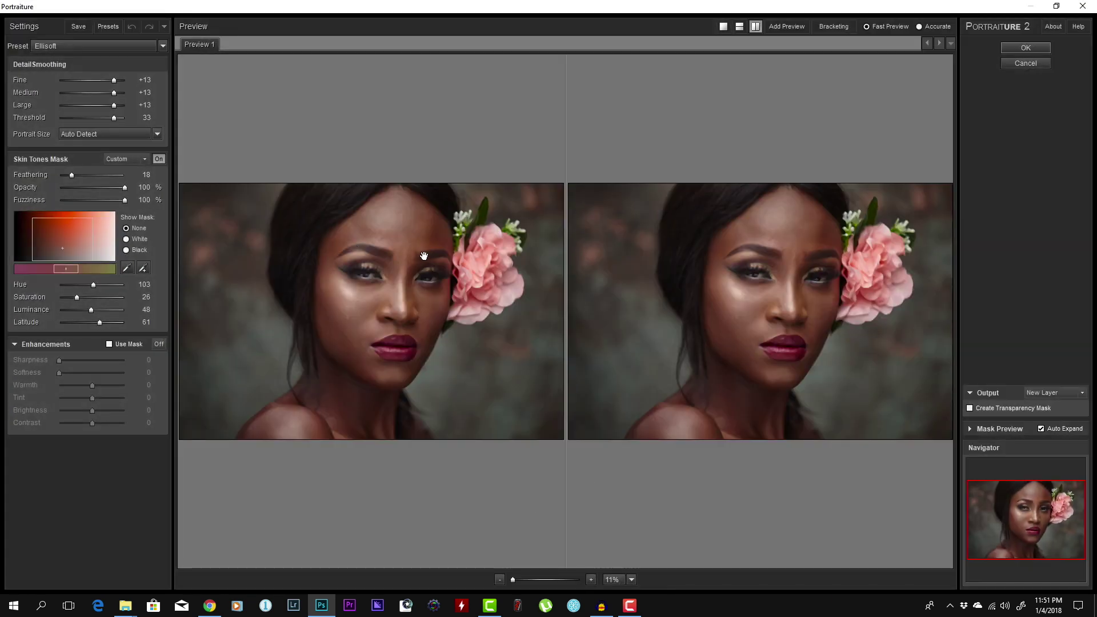
Step: Raise the Detail Smoothing Threshold, apply Portraiture as a new layer and select the resulting Tones/Color copy
left_click_drag(113, 119, 137, 80)
left_click(1036, 49)
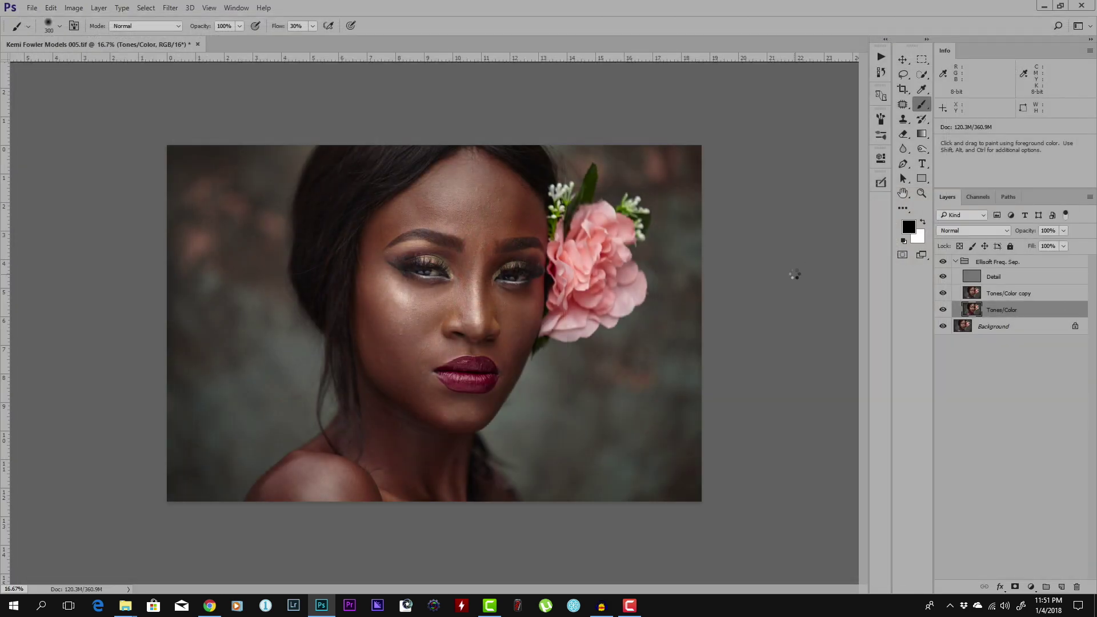
left_click(1019, 294)
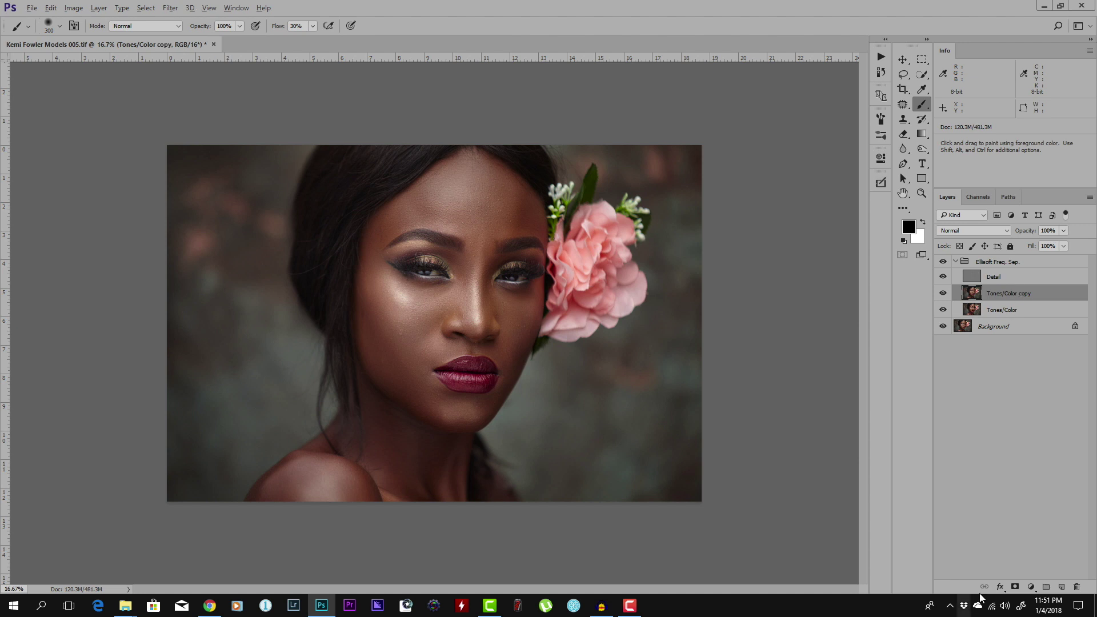
Step: Add a black mask to the new Tones/Color copy layer and paint white over the face from forehead to chin with a 600 px brush
left_click(1014, 587, "alt")
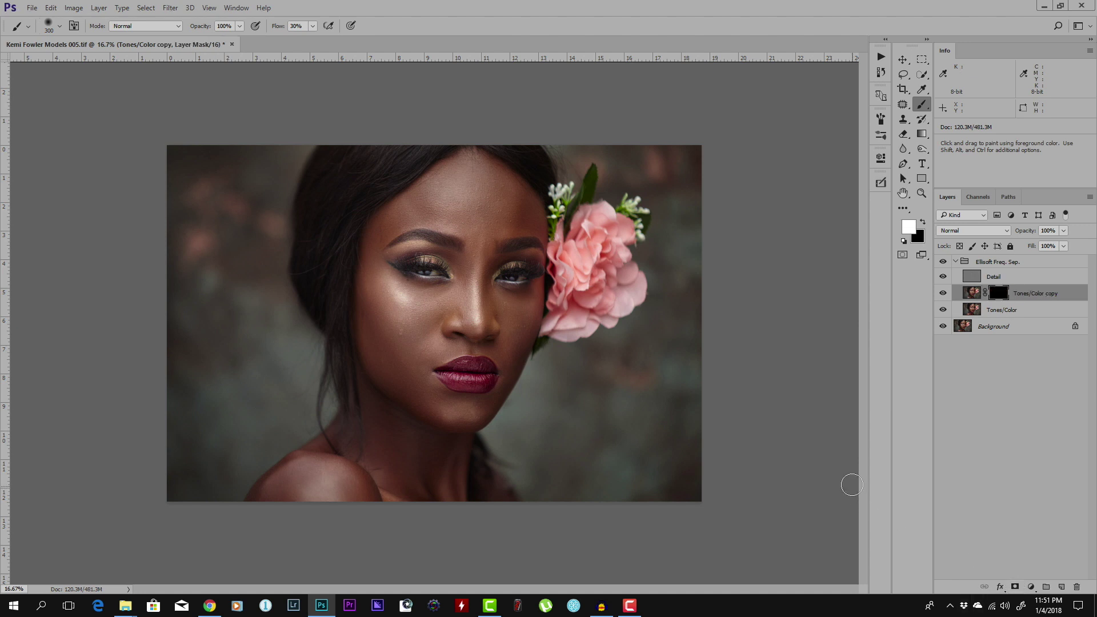
key("bracketright")
key("bracketright")
key("bracketright")
mouse_move(444, 198)
left_mouse_down()
mouse_move(500, 214)
mouse_move(442, 206)
mouse_move(455, 212)
mouse_move(494, 169)
mouse_move(441, 194)
mouse_move(478, 217)
mouse_move(493, 213)
mouse_move(439, 255)
mouse_move(489, 228)
mouse_move(468, 300)
mouse_move(385, 328)
mouse_move(379, 353)
mouse_move(429, 397)
mouse_move(400, 331)
mouse_move(368, 296)
mouse_move(395, 344)
mouse_move(372, 258)
mouse_move(372, 280)
mouse_move(390, 233)
mouse_move(440, 192)
mouse_move(372, 236)
mouse_move(389, 252)
mouse_move(448, 249)
mouse_move(470, 295)
mouse_move(416, 334)
mouse_move(428, 333)
mouse_move(423, 346)
mouse_move(412, 325)
mouse_move(450, 408)
mouse_move(438, 415)
mouse_move(465, 414)
left_mouse_up()
Step: Paint white on the mask over the neck area with a 600 px brush, finishing with the brush size at 400 px
key("bracketleft")
key("bracketleft")
key("bracketleft")
key("bracketleft")
key("bracketright")
key("bracketright")
key("bracketright")
key("bracketright")
key("bracketright")
mouse_move(416, 495)
left_mouse_down()
mouse_move(345, 453)
mouse_move(363, 494)
mouse_move(340, 499)
mouse_move(322, 458)
mouse_move(275, 482)
mouse_move(384, 469)
mouse_move(394, 455)
mouse_move(357, 408)
mouse_move(394, 445)
mouse_move(437, 463)
mouse_move(440, 514)
mouse_move(437, 485)
mouse_move(442, 508)
mouse_move(394, 500)
mouse_move(393, 464)
left_mouse_up()
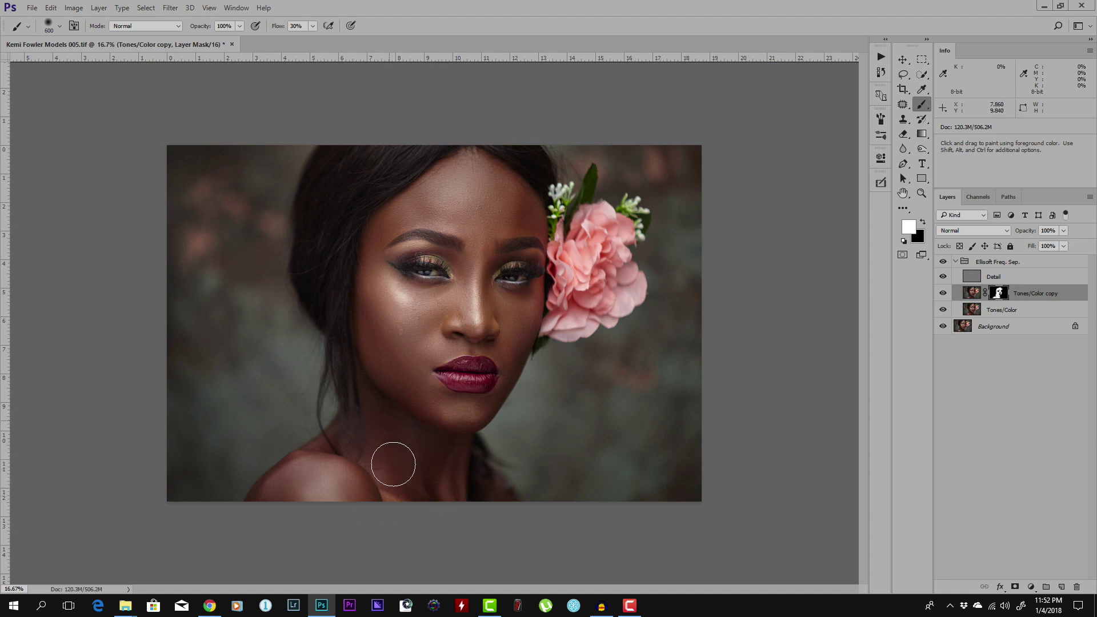
key("bracketleft")
key("bracketleft")
Step: Toggle the masked Tones/Color copy layer's visibility to compare the skin before and after the painted-in smoothing
left_click(942, 294)
left_click(942, 294)
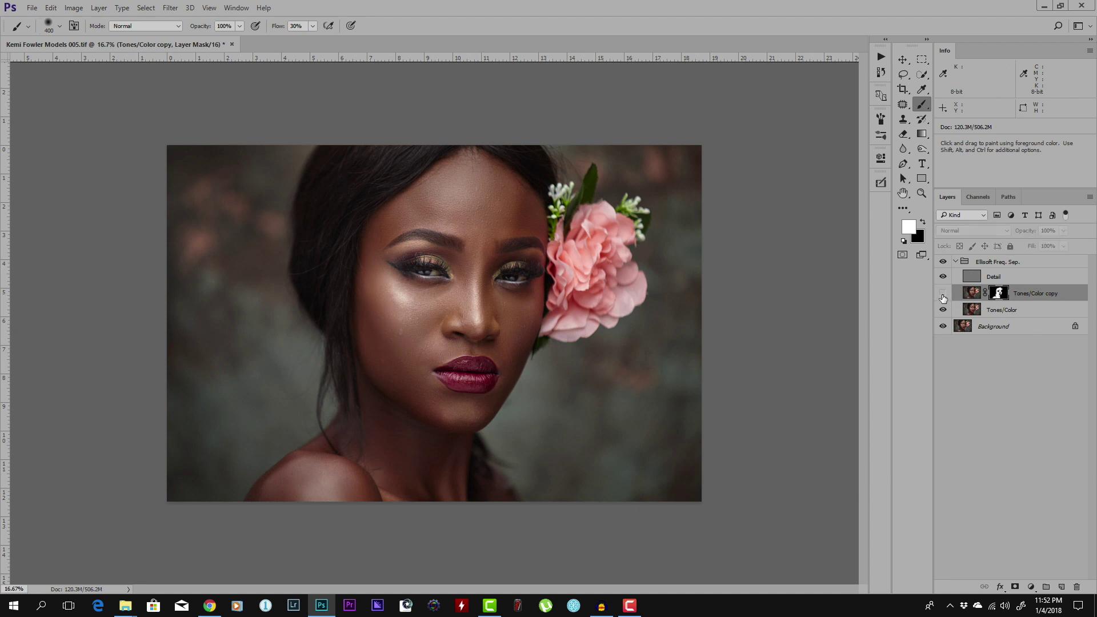
left_click(942, 293)
left_click(943, 294)
left_click(943, 294)
left_click(943, 293)
left_click(942, 293)
left_click(942, 293)
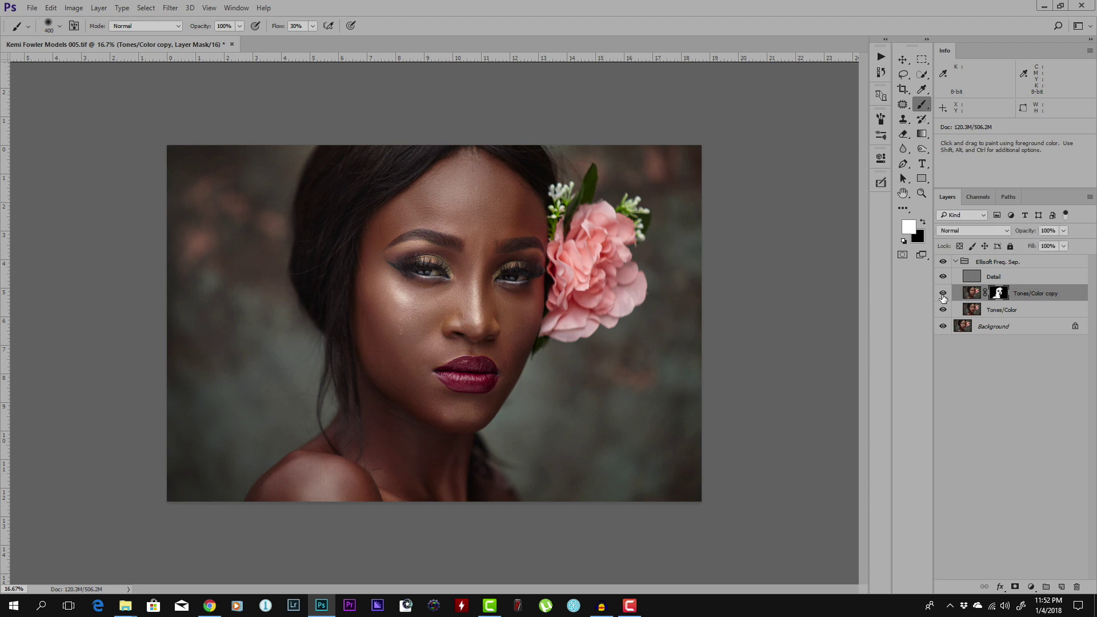